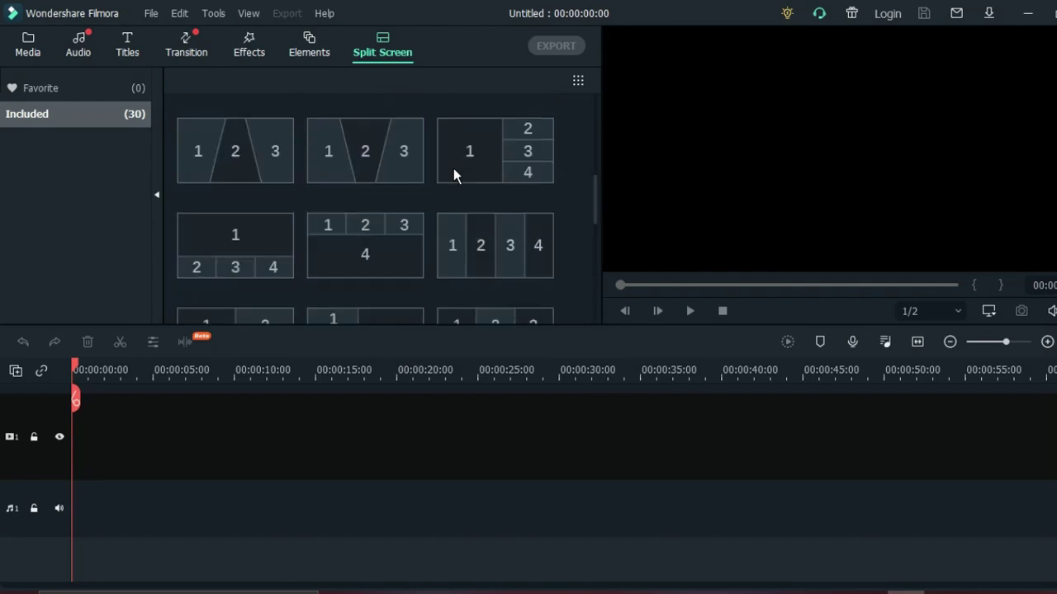
Step: Add the split-screen template with one large area beside three stacked areas to the start of the video track
{"action": "scroll", "coordinate": [454, 168], "scroll_direction": "up", "scroll_amount": 5}
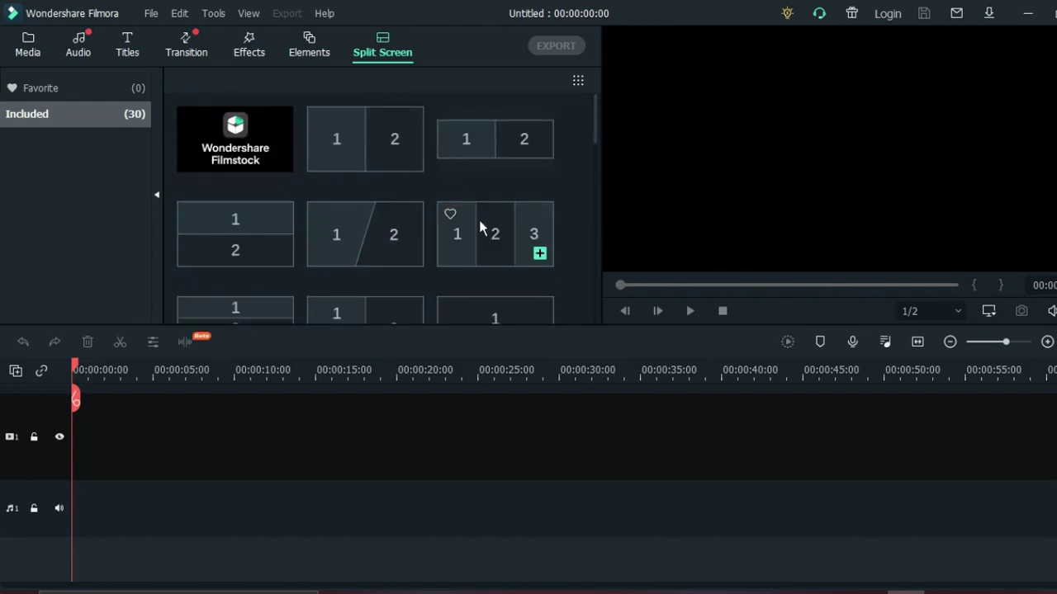
{"action": "scroll", "coordinate": [394, 221], "scroll_direction": "down", "scroll_amount": 3}
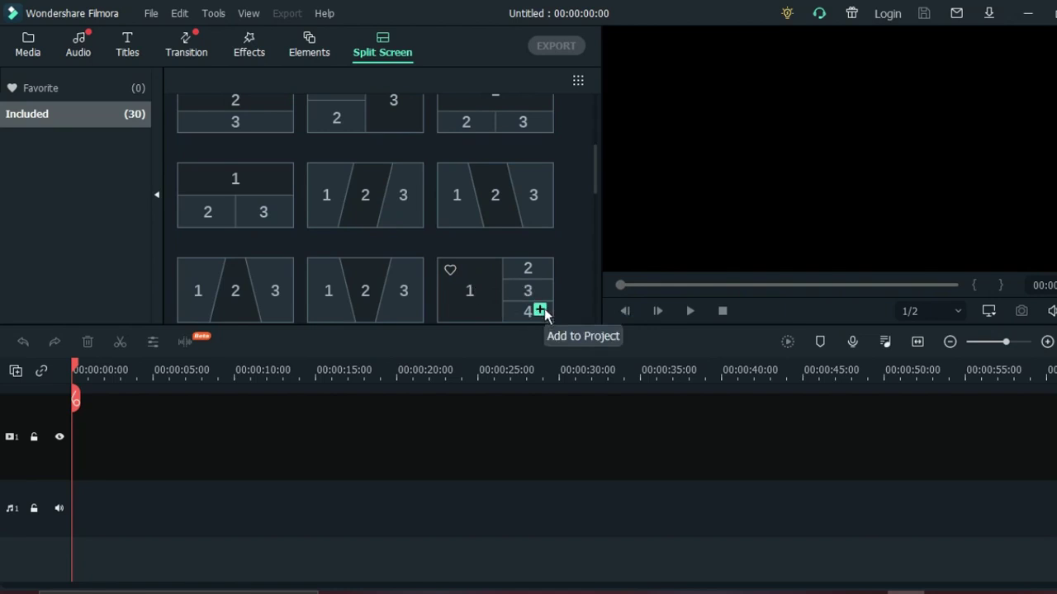
{"action": "left_click", "coordinate": [482, 296]}
{"action": "left_click_drag", "start_coordinate": [483, 299], "coordinate": [75, 428]}
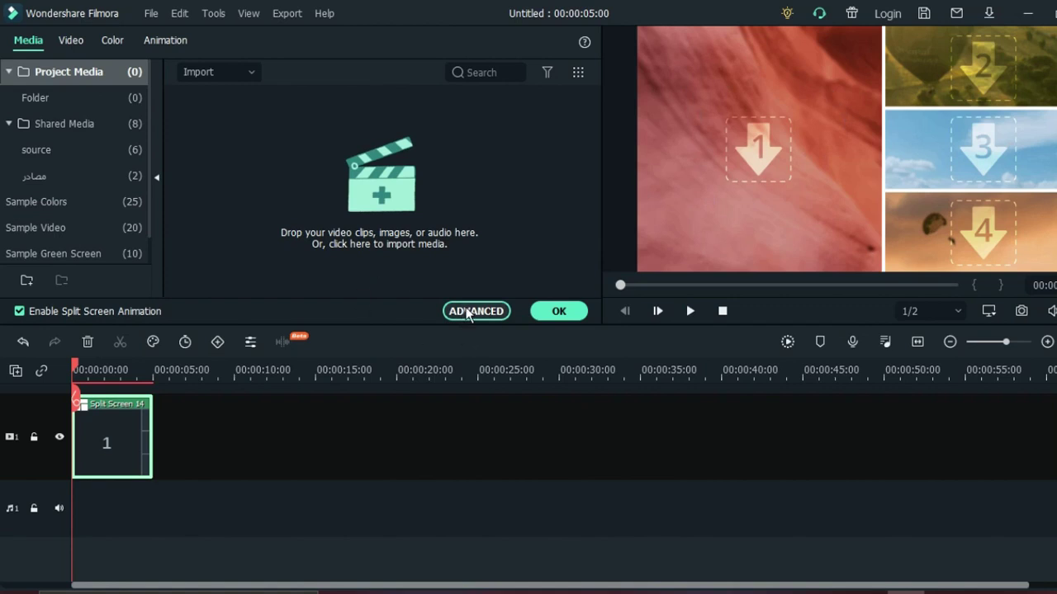
Step: Show the zoom, adjustment and audio controls for area 1 of the split screen
{"action": "left_click", "coordinate": [710, 237]}
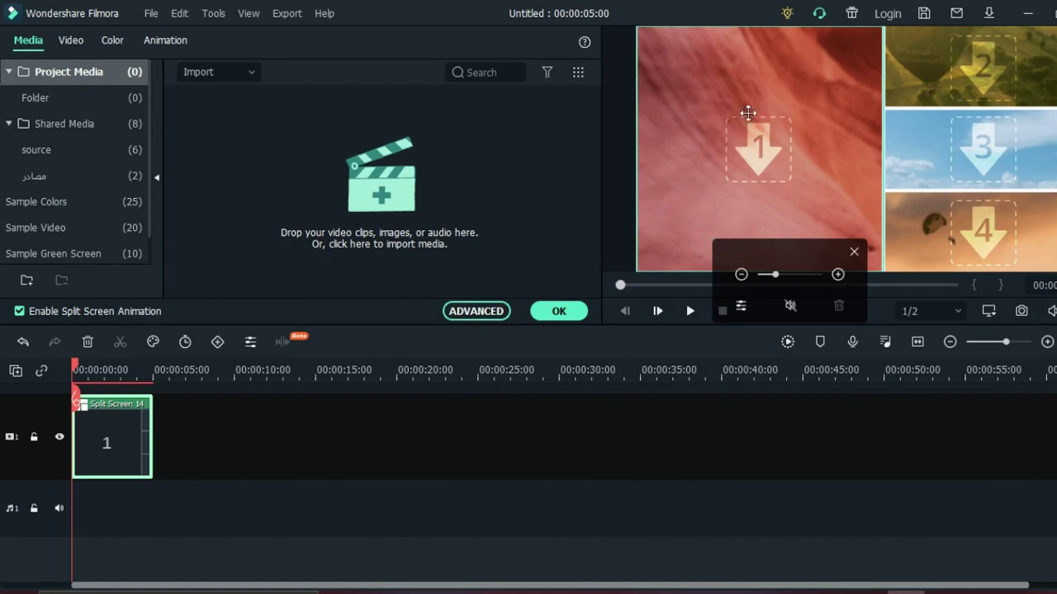
{"action": "left_click", "coordinate": [685, 177]}
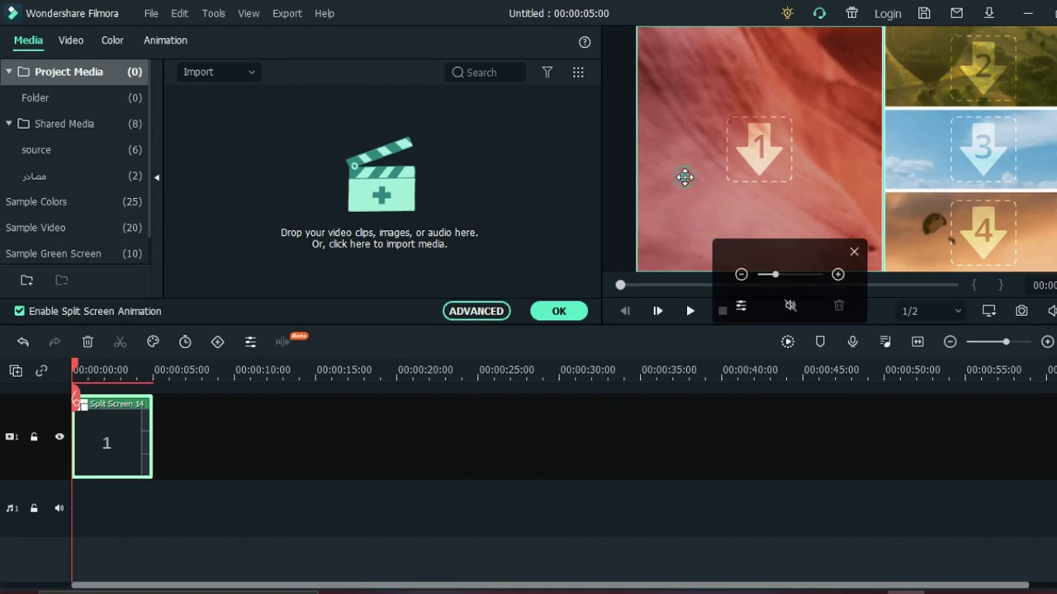
{"action": "left_click", "coordinate": [790, 309]}
{"action": "left_click", "coordinate": [740, 308]}
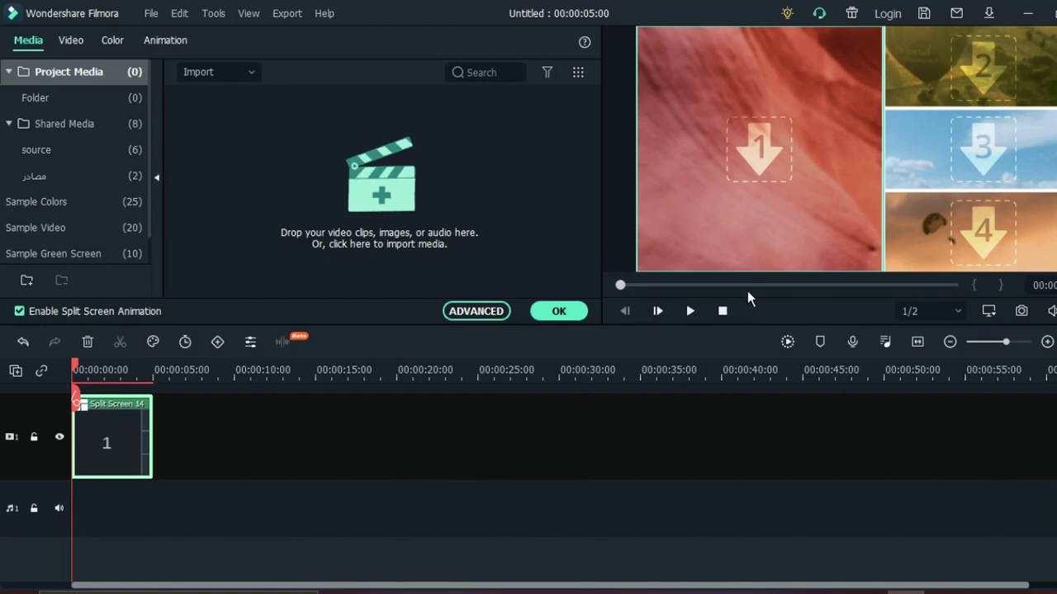
Step: Open the advanced split-screen editor, inspect the separate tracks m03, m01 and m00, and return to the main timeline
{"action": "double_click", "coordinate": [776, 205]}
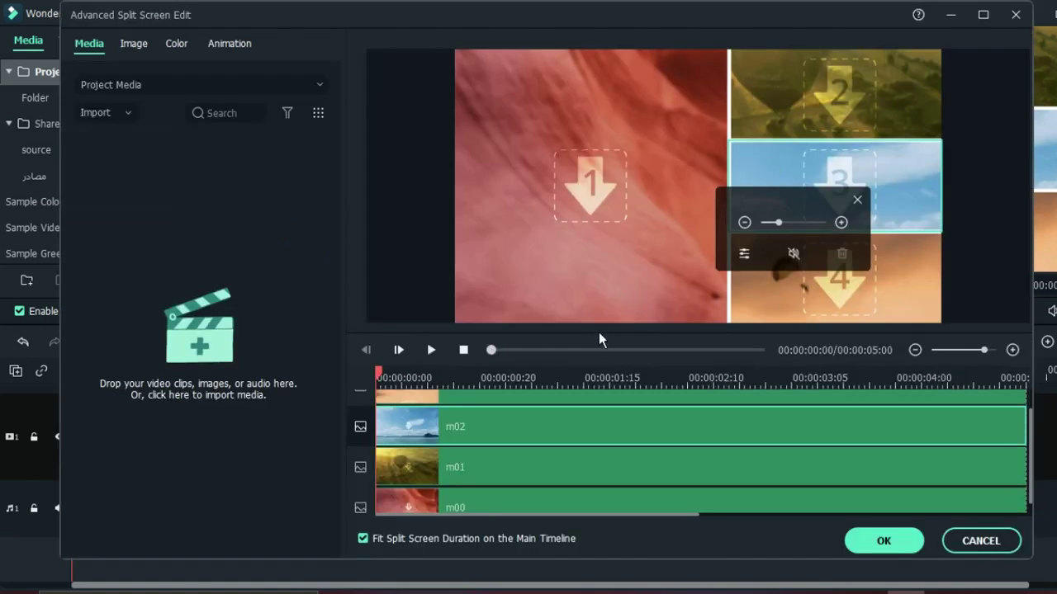
{"action": "scroll", "coordinate": [627, 425], "scroll_direction": "up", "scroll_amount": 1}
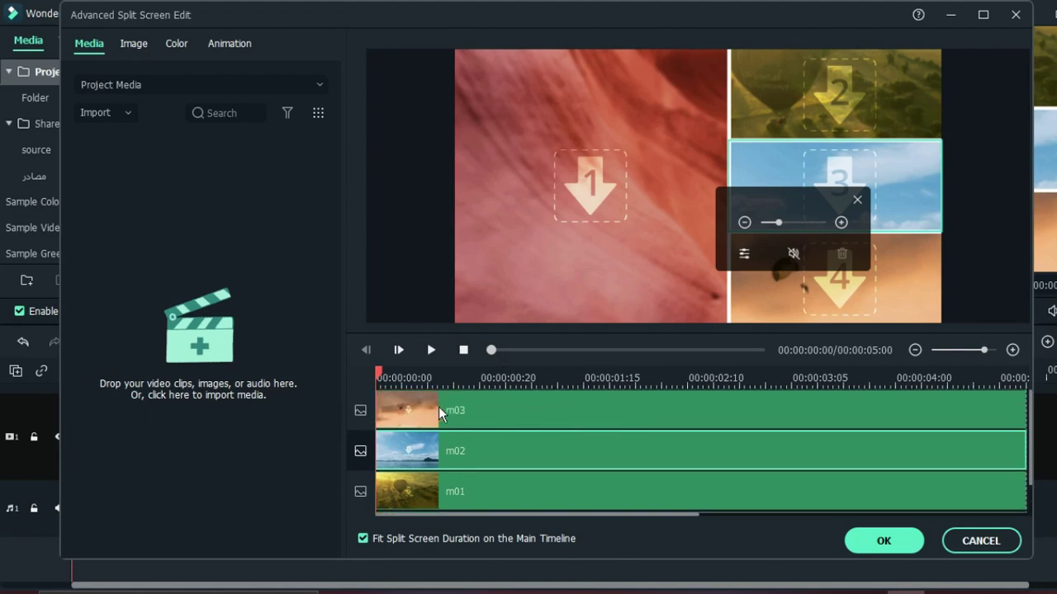
{"action": "left_click", "coordinate": [393, 420]}
{"action": "left_click", "coordinate": [427, 488]}
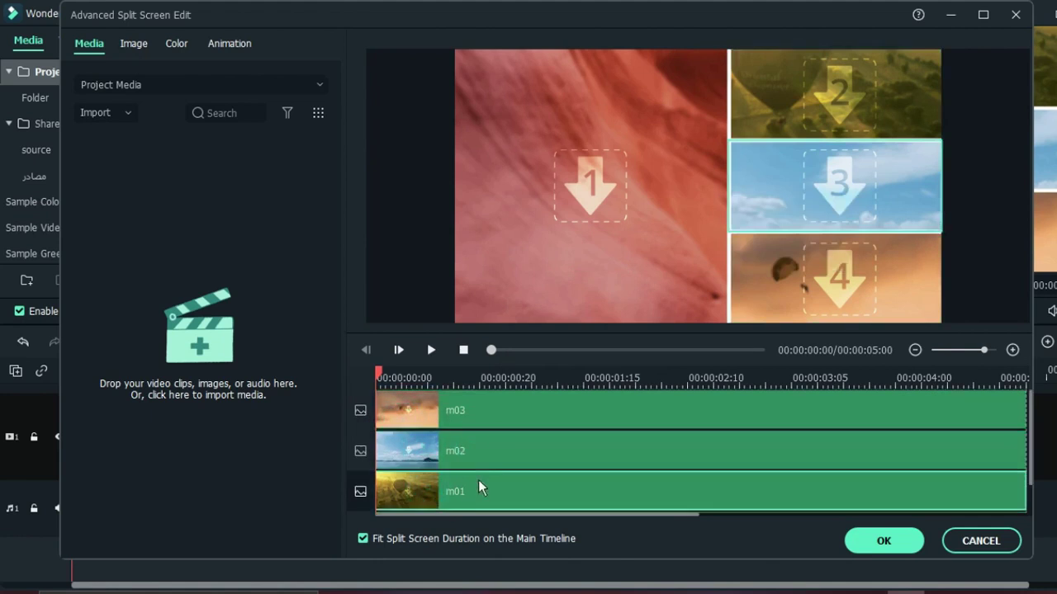
{"action": "scroll", "coordinate": [477, 492], "scroll_direction": "down", "scroll_amount": 1}
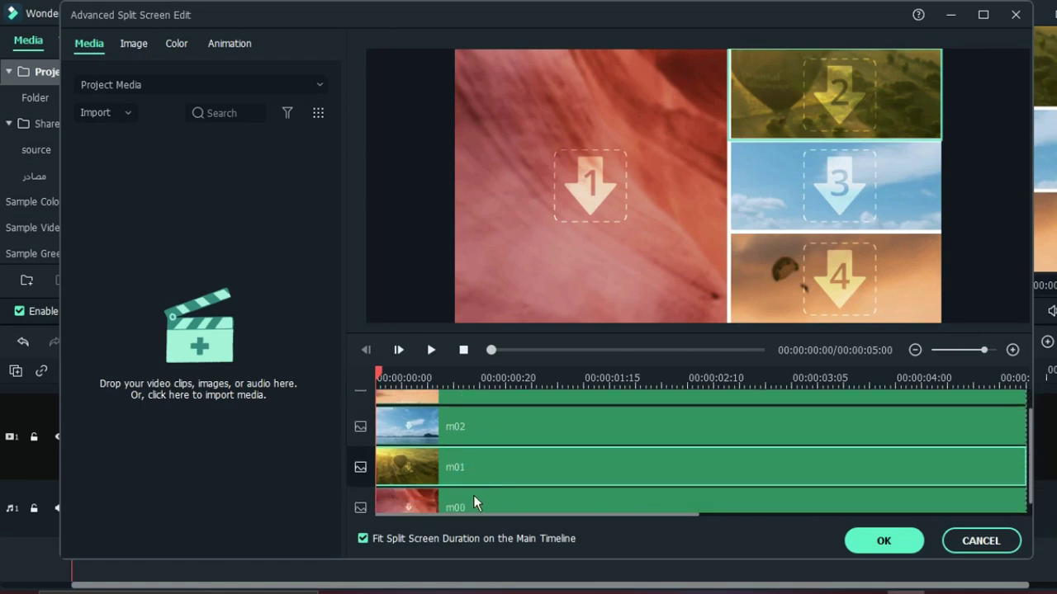
{"action": "left_click", "coordinate": [478, 499]}
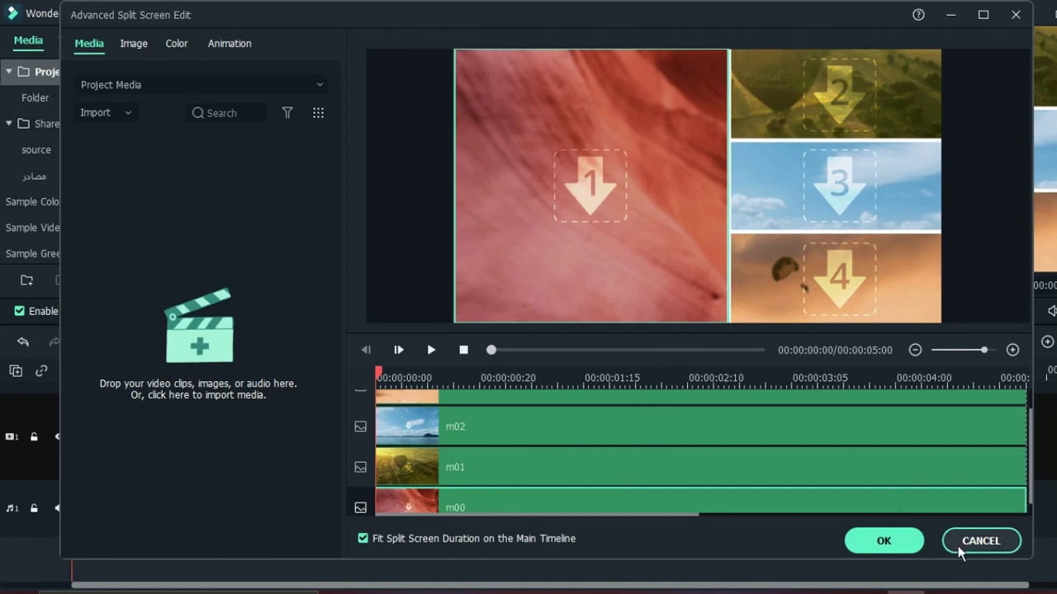
{"action": "left_click", "coordinate": [891, 540]}
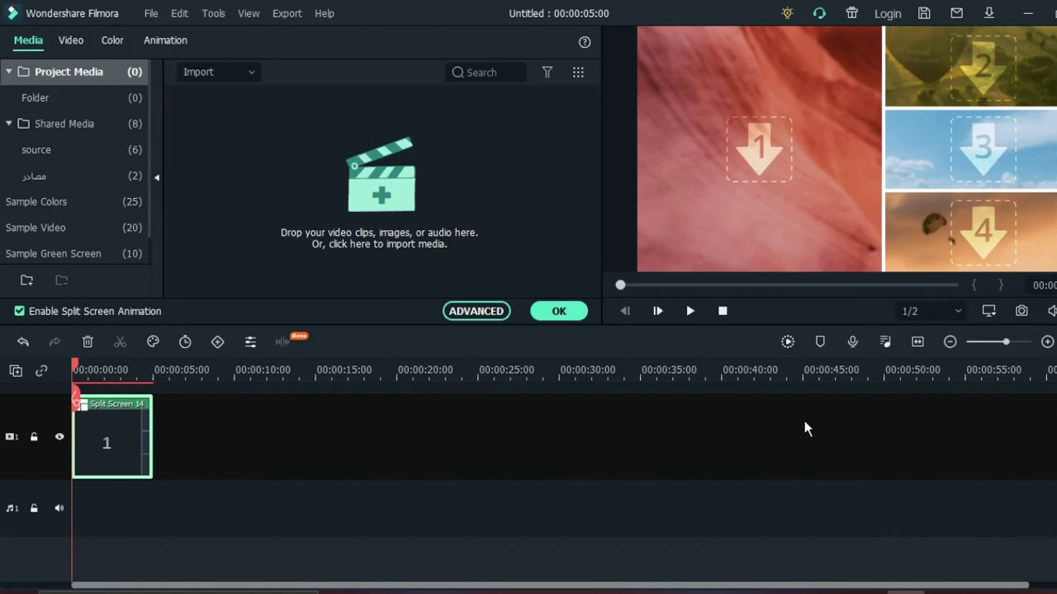
Step: Extend the split-screen clip to about 32 seconds, scrub through its opening animation and place the playhead just past 5 seconds
{"action": "scroll", "coordinate": [124, 436], "scroll_direction": "up", "scroll_amount": 1}
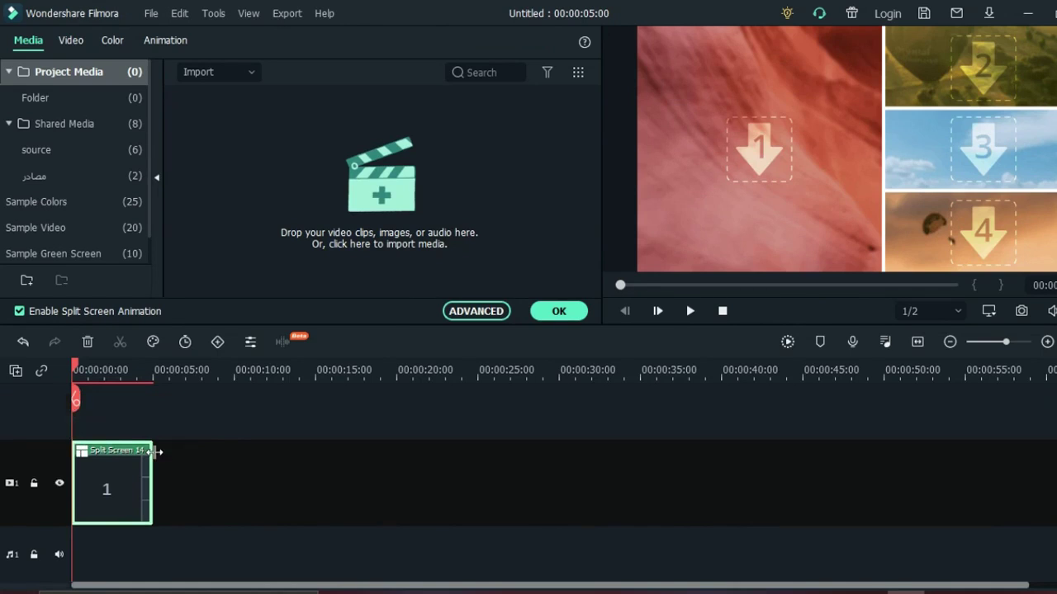
{"action": "left_click_drag", "start_coordinate": [156, 451], "coordinate": [591, 444]}
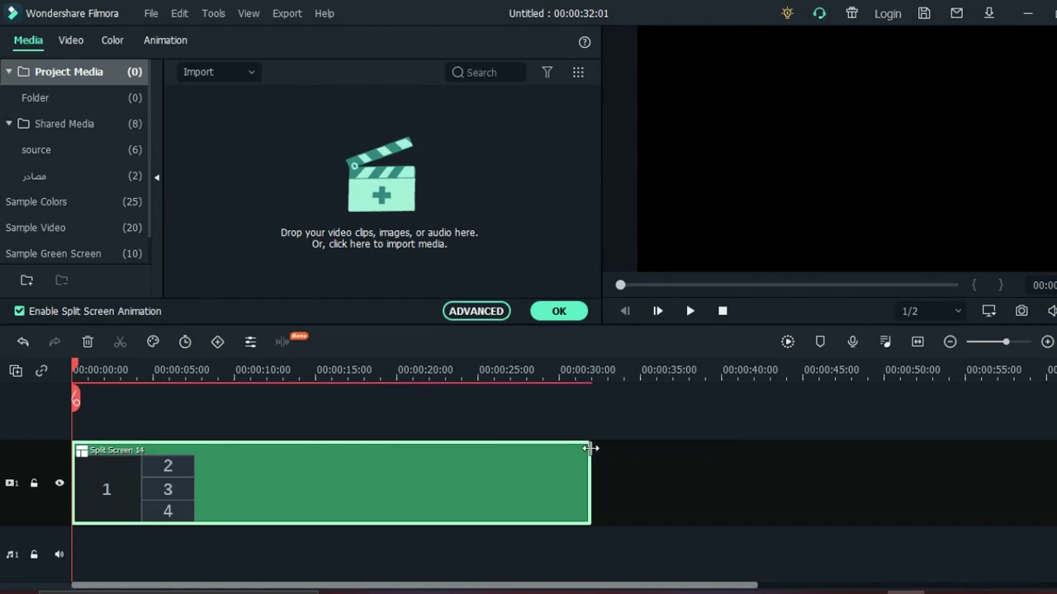
{"action": "left_click", "coordinate": [251, 473]}
{"action": "left_click", "coordinate": [154, 370]}
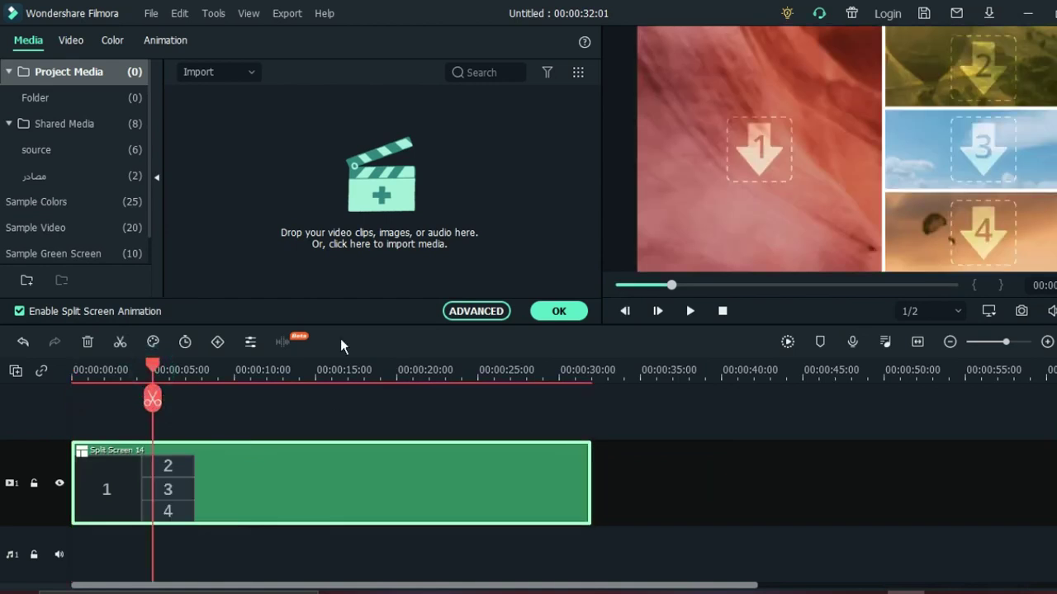
{"action": "left_click_drag", "start_coordinate": [152, 403], "coordinate": [89, 416]}
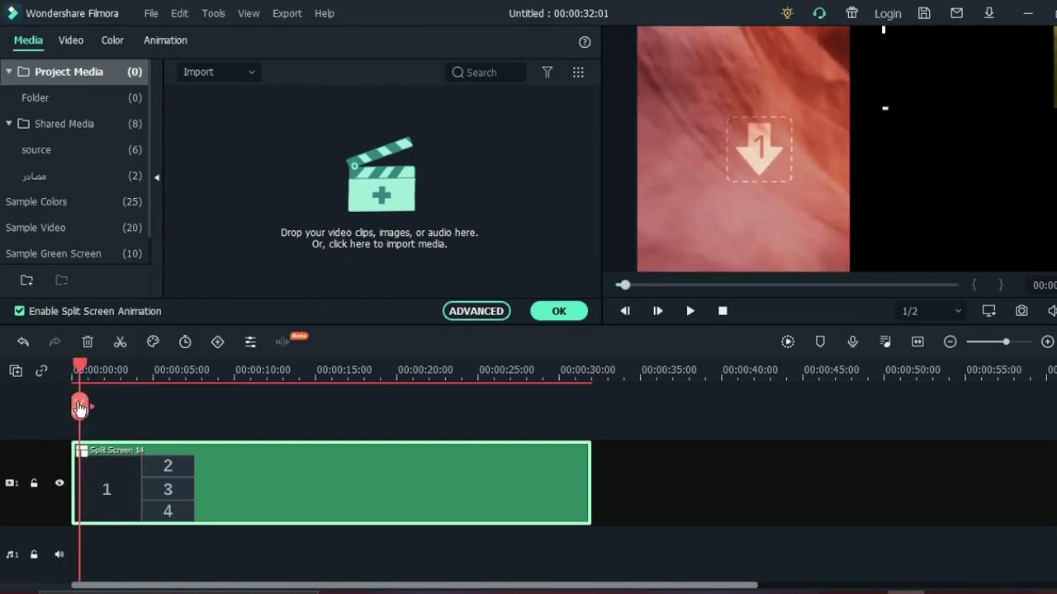
{"action": "left_click_drag", "start_coordinate": [80, 408], "coordinate": [160, 413]}
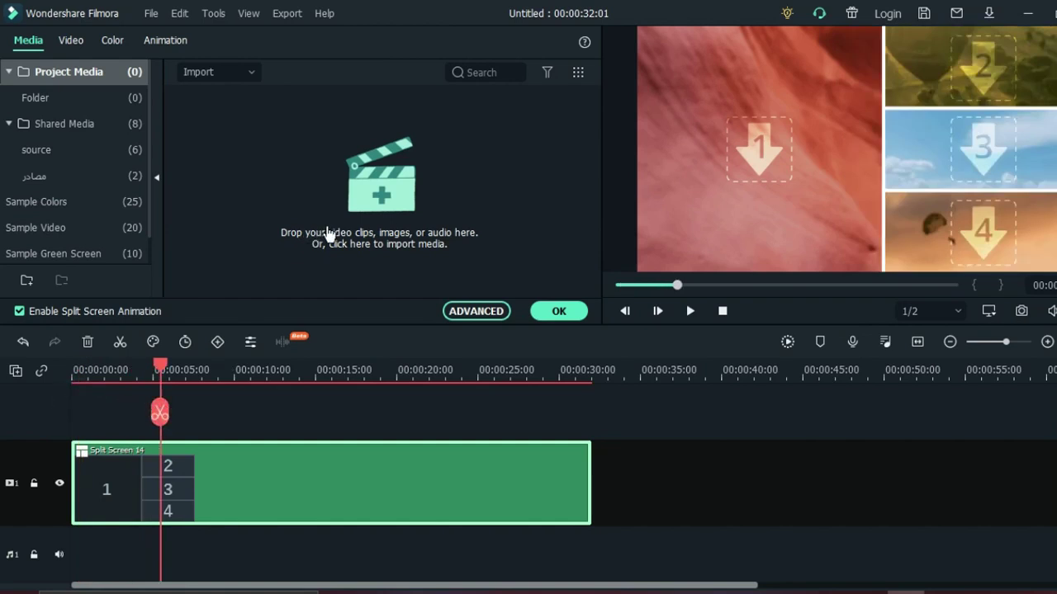
Step: Import the four source video clips into the project media folder
{"action": "left_click", "coordinate": [380, 205]}
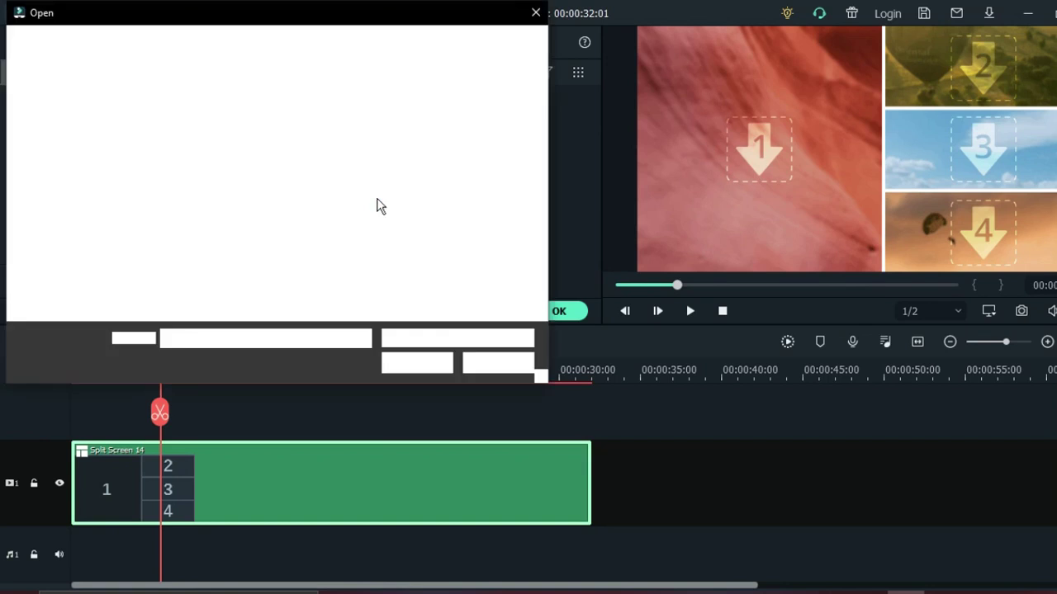
{"action": "scroll", "coordinate": [165, 248], "scroll_direction": "down", "scroll_amount": 5}
{"action": "left_click", "coordinate": [90, 250]}
{"action": "left_click", "coordinate": [391, 285]}
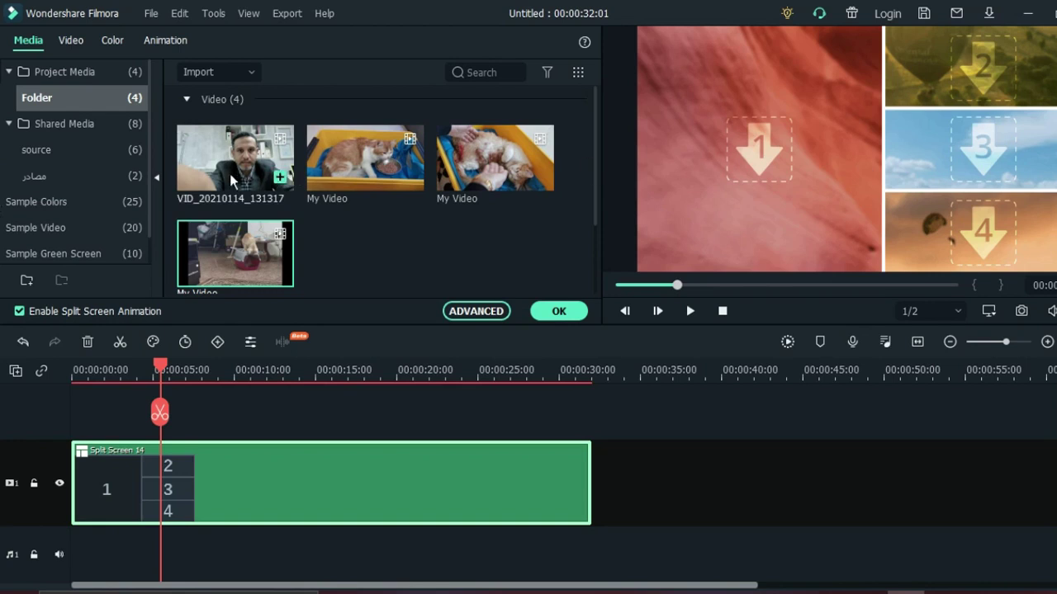
Step: Fill split-screen area 1 with VID_20210114_131317 and areas 2, 3 and 4 with the three My Video clips in order
{"action": "left_click_drag", "start_coordinate": [234, 174], "coordinate": [699, 165]}
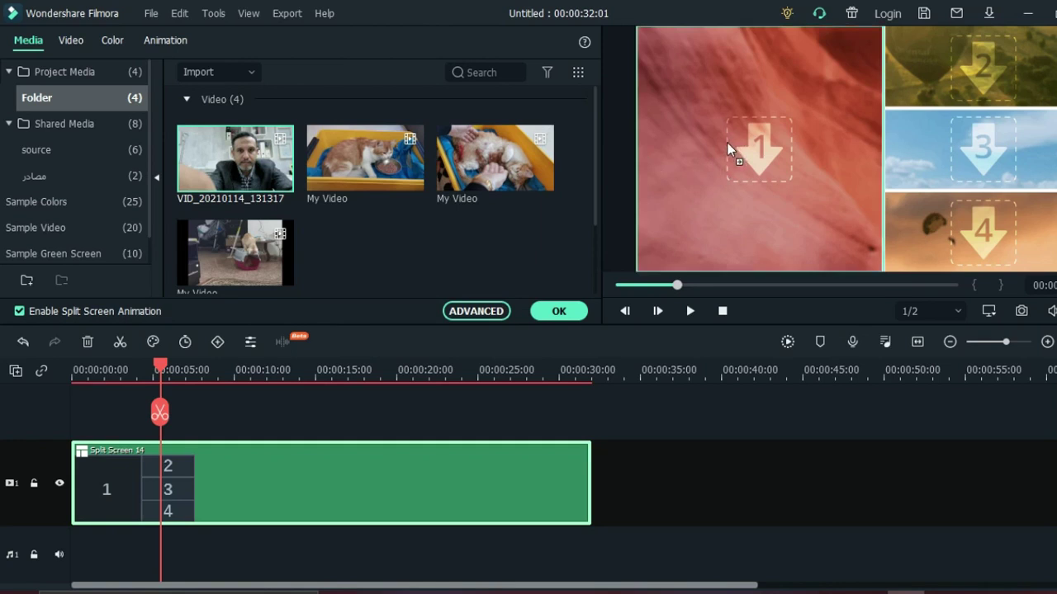
{"action": "left_click_drag", "start_coordinate": [727, 132], "coordinate": [725, 133]}
{"action": "left_click_drag", "start_coordinate": [780, 161], "coordinate": [727, 156]}
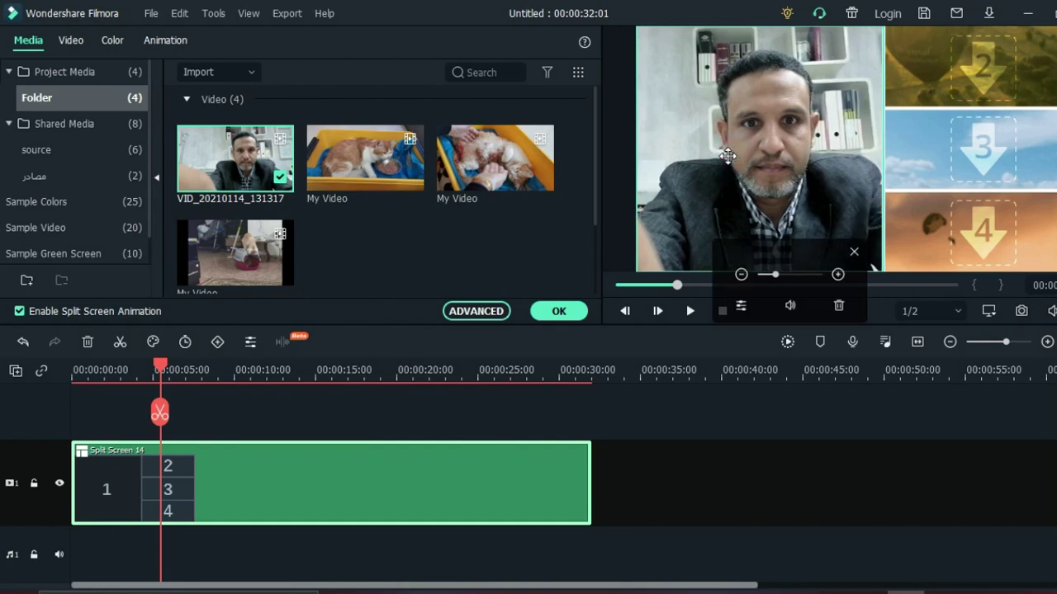
{"action": "left_click", "coordinate": [343, 147]}
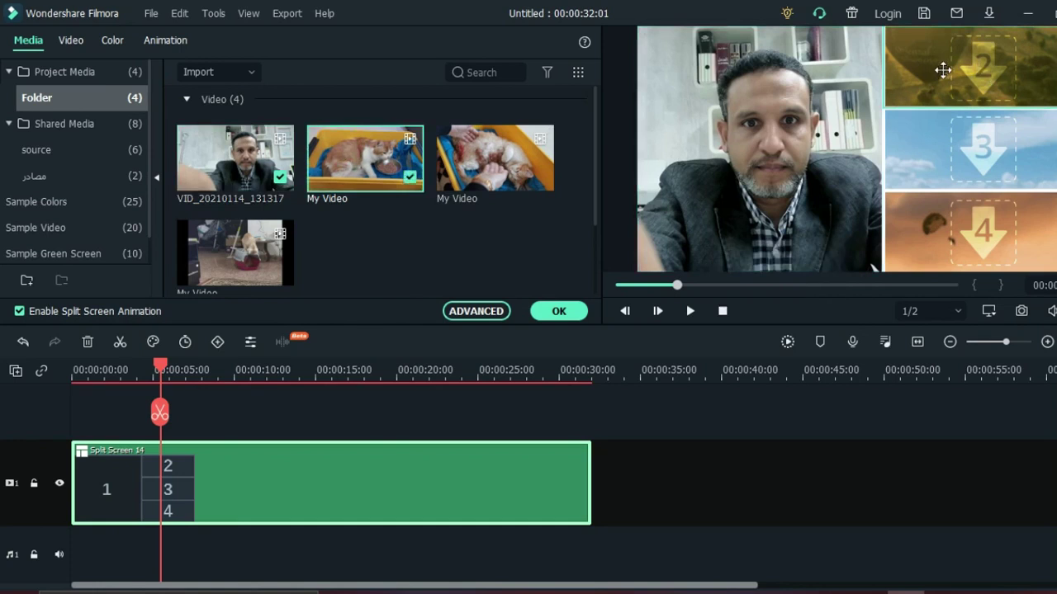
{"action": "left_click_drag", "start_coordinate": [942, 70], "coordinate": [943, 70]}
{"action": "left_click_drag", "start_coordinate": [495, 157], "coordinate": [990, 147]}
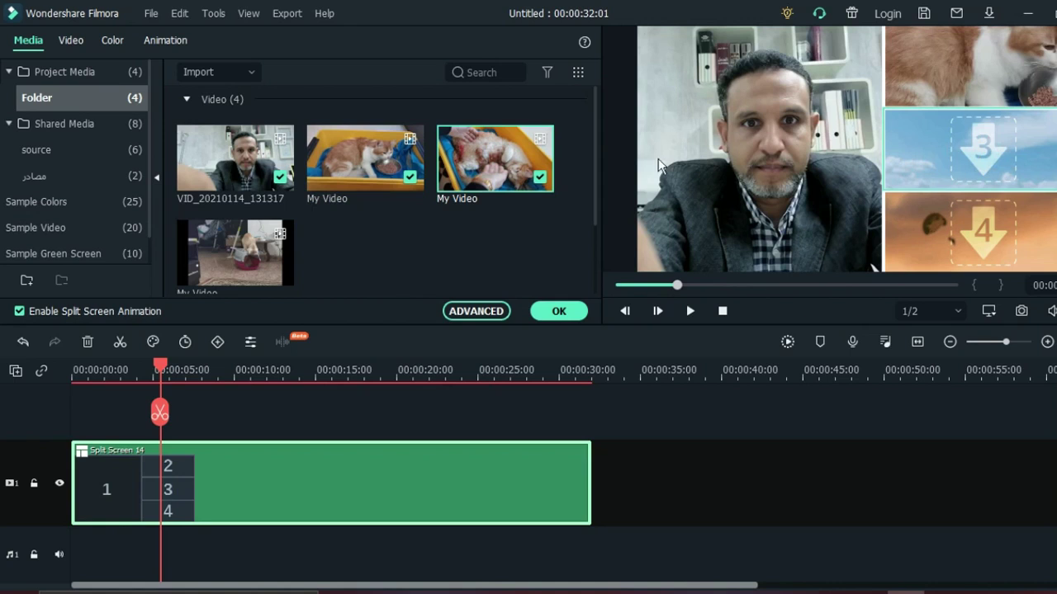
{"action": "left_click_drag", "start_coordinate": [229, 246], "coordinate": [950, 236]}
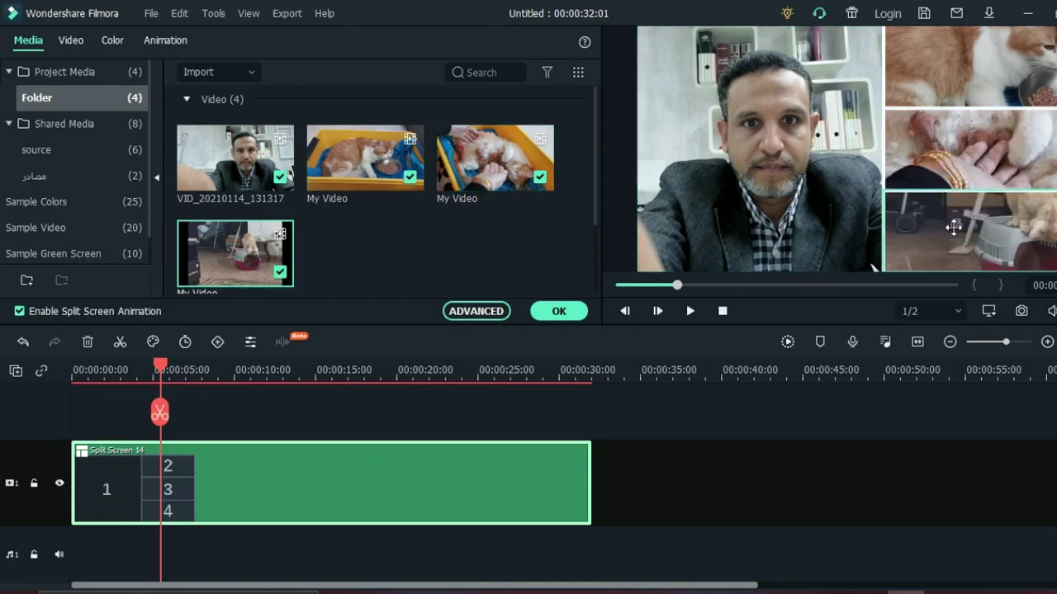
Step: Reposition the cat clip inside the frame of area 3
{"action": "left_click", "coordinate": [995, 149]}
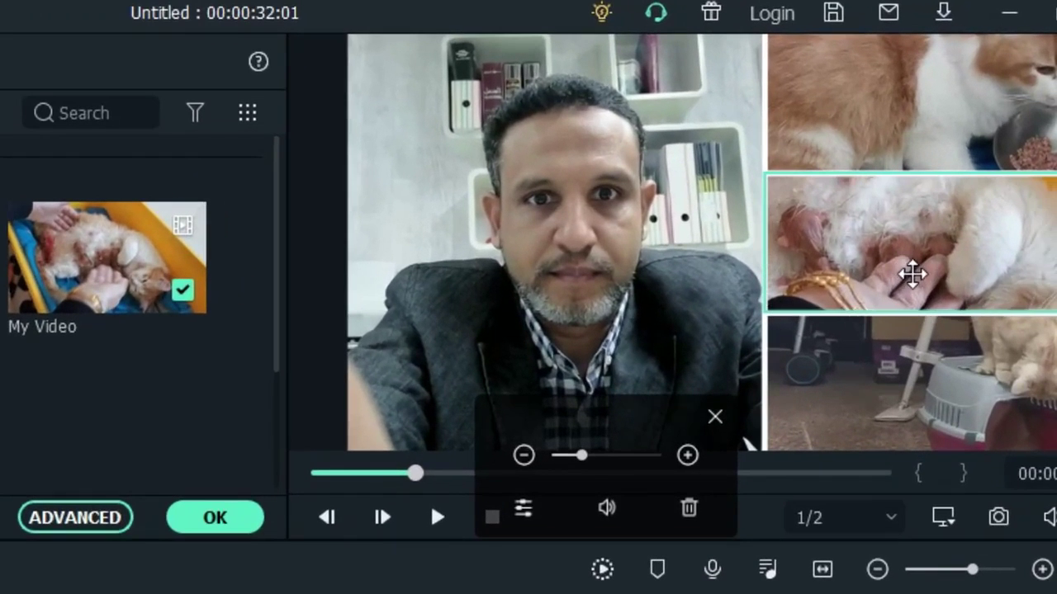
{"action": "left_click_drag", "start_coordinate": [912, 275], "coordinate": [904, 283]}
{"action": "left_click", "coordinate": [964, 123]}
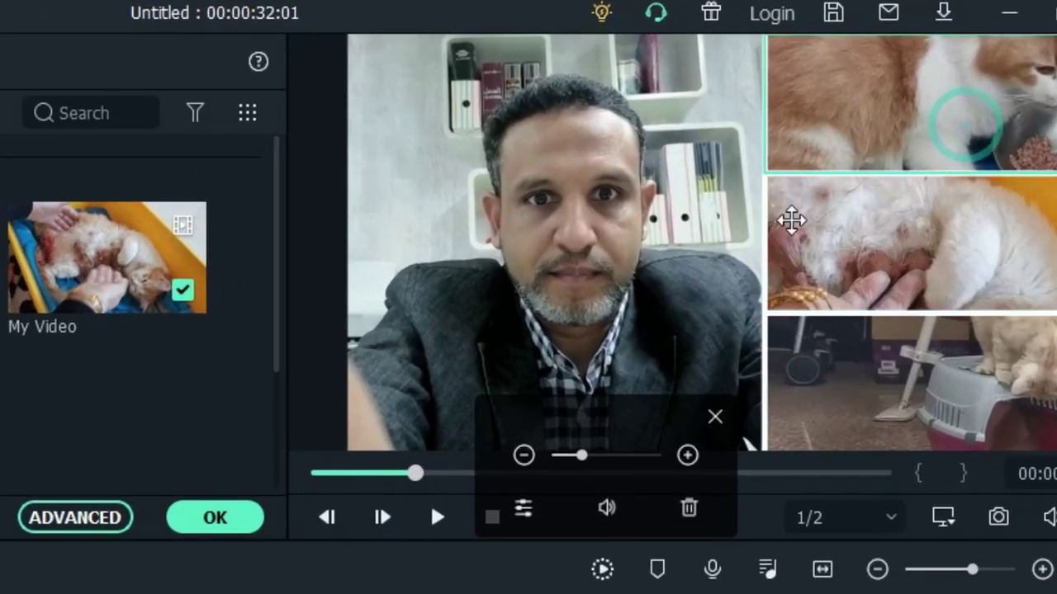
Step: Try a smaller scale for the clip in area 1, then enlarge it and centre the man's face in the frame
{"action": "left_click", "coordinate": [607, 285]}
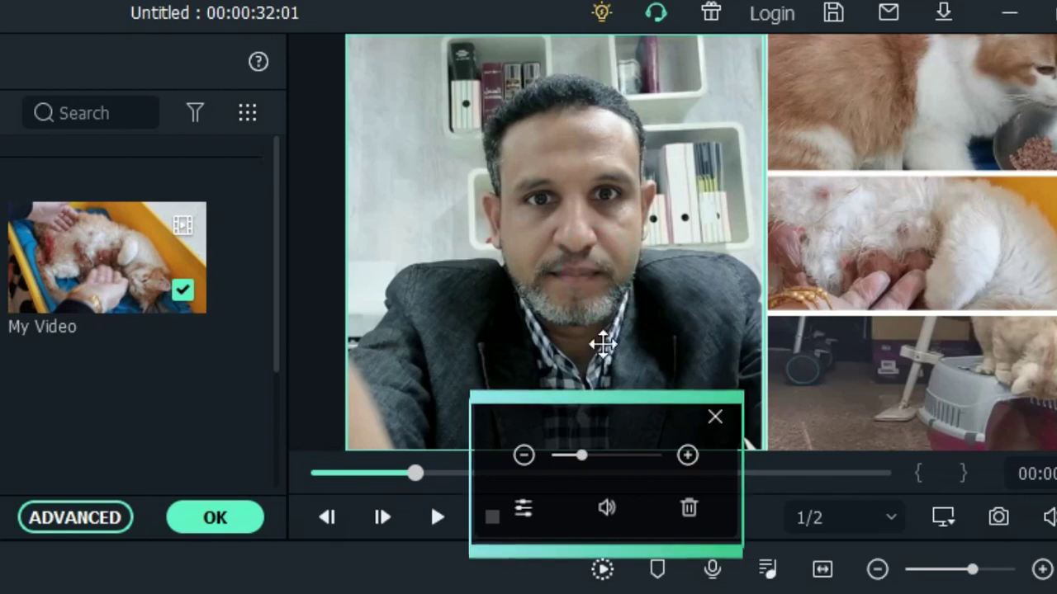
{"action": "mouse_move", "coordinate": [583, 461]}
{"action": "left_mouse_down"}
{"action": "mouse_move", "coordinate": [610, 464]}
{"action": "mouse_move", "coordinate": [569, 462]}
{"action": "left_mouse_up"}
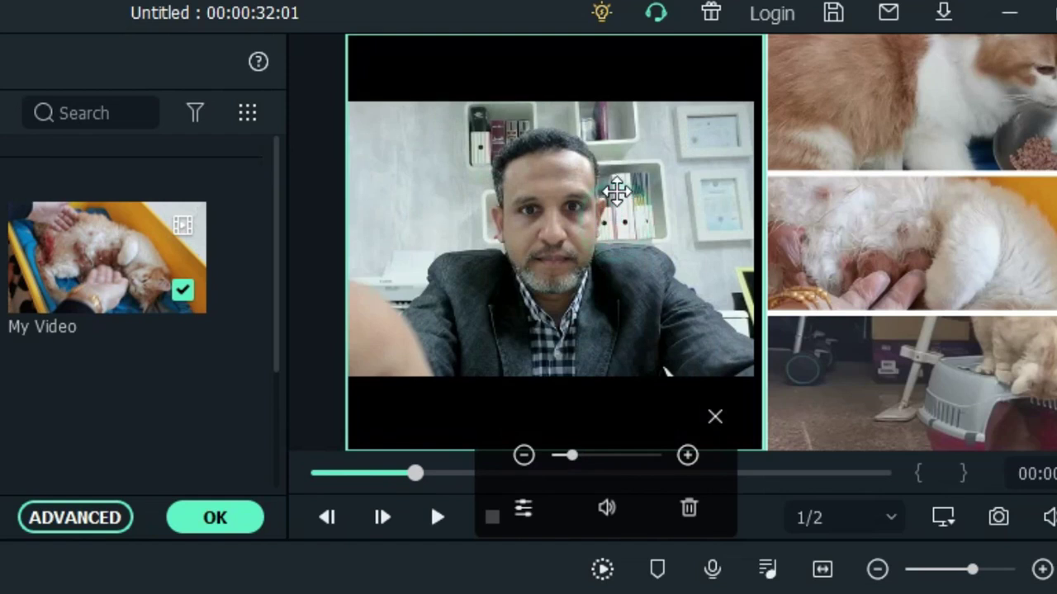
{"action": "left_click_drag", "start_coordinate": [616, 192], "coordinate": [616, 214]}
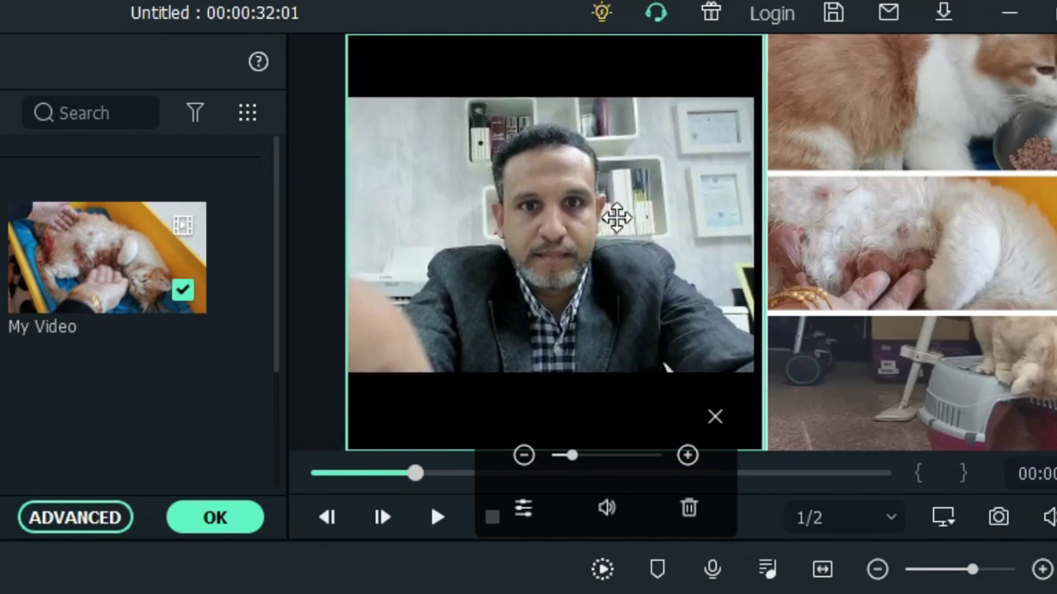
{"action": "left_click_drag", "start_coordinate": [573, 455], "coordinate": [594, 467]}
{"action": "left_click_drag", "start_coordinate": [586, 290], "coordinate": [565, 306]}
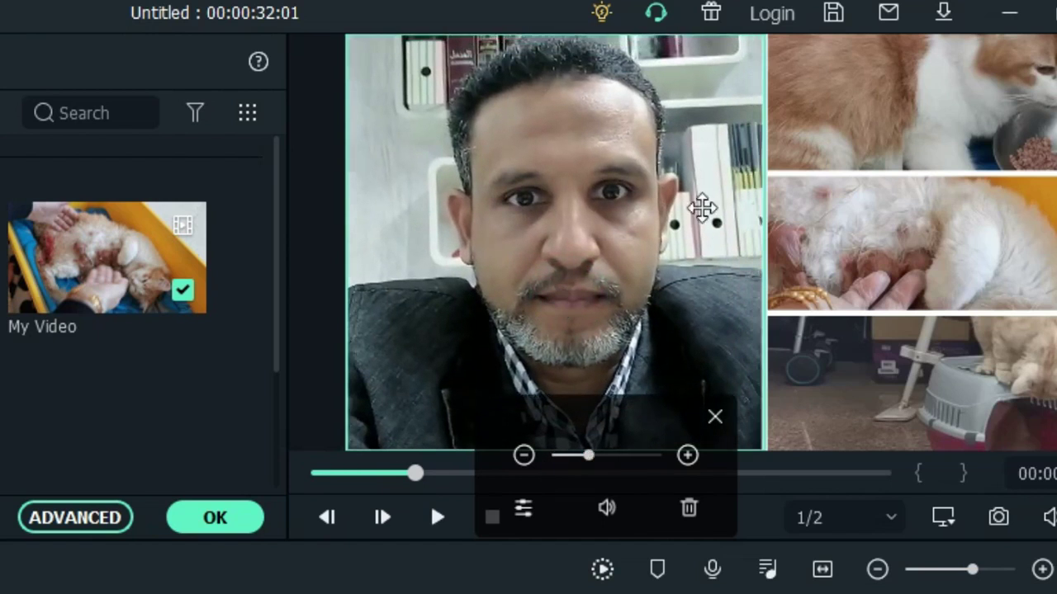
Step: Enlarge the clip in area 2 slightly and reposition it to bring the cat's face into the frame
{"action": "left_click", "coordinate": [863, 136]}
{"action": "mouse_move", "coordinate": [589, 456]}
{"action": "left_mouse_down"}
{"action": "mouse_move", "coordinate": [604, 462]}
{"action": "mouse_move", "coordinate": [590, 467]}
{"action": "left_mouse_up"}
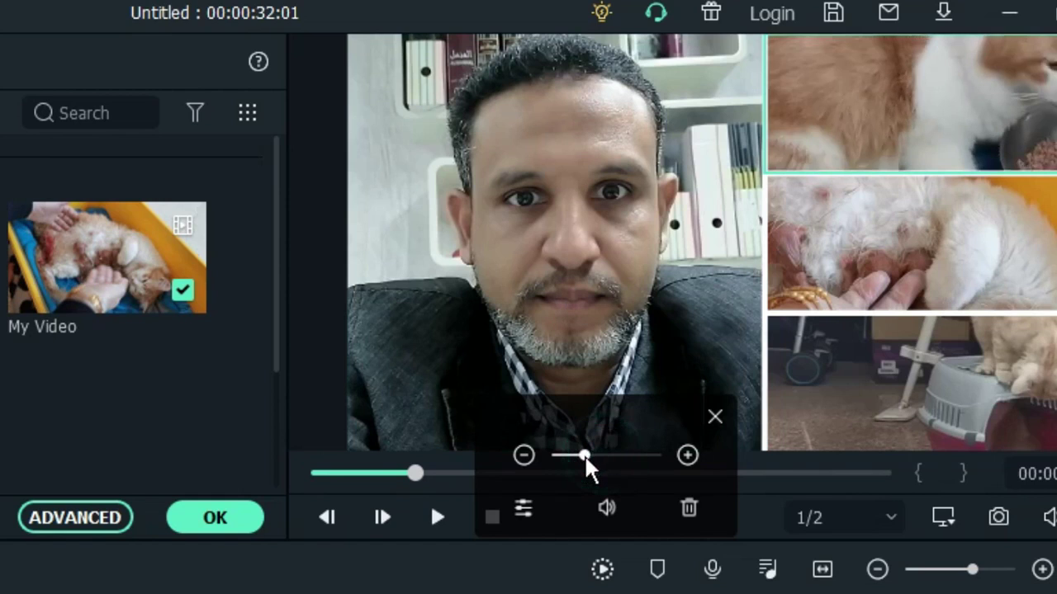
{"action": "left_click_drag", "start_coordinate": [920, 137], "coordinate": [846, 179]}
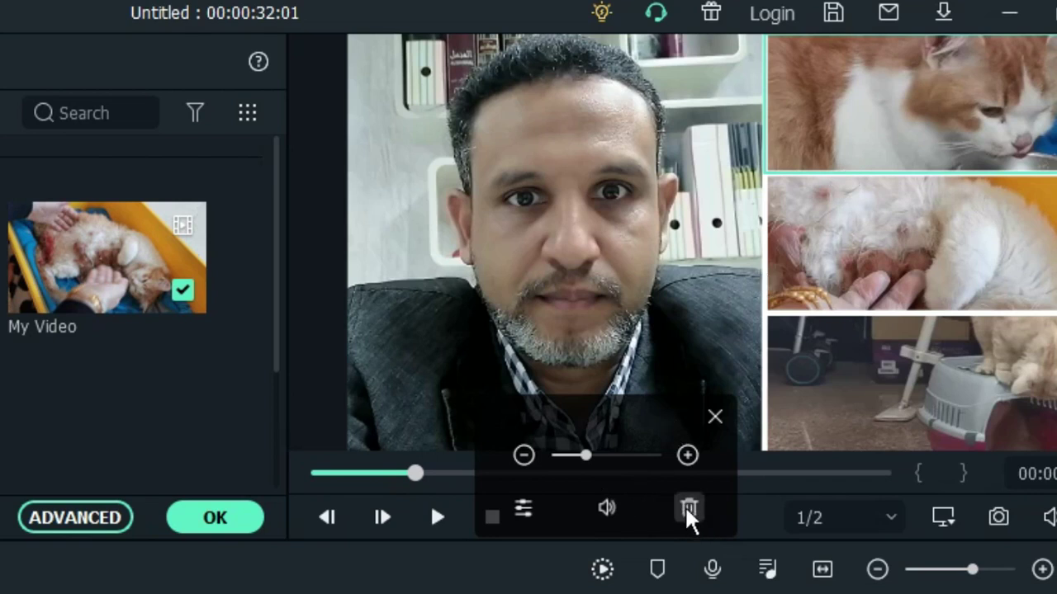
Step: Mute the audio of the clips in areas 2, 3 and 4, and select area 1
{"action": "left_click", "coordinate": [609, 510]}
{"action": "left_click", "coordinate": [828, 302]}
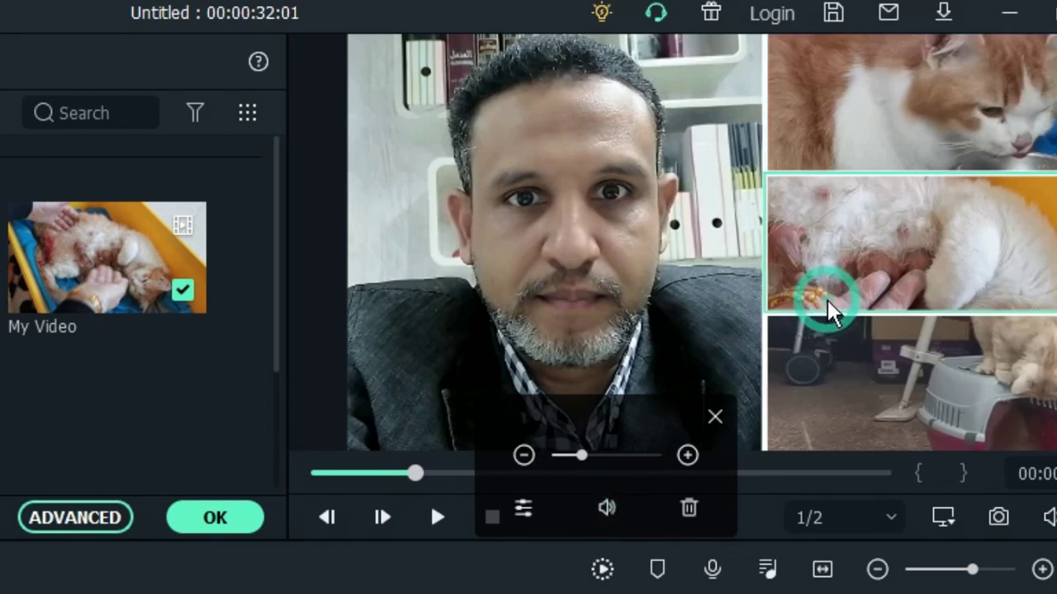
{"action": "left_click", "coordinate": [612, 508]}
{"action": "left_click", "coordinate": [816, 414]}
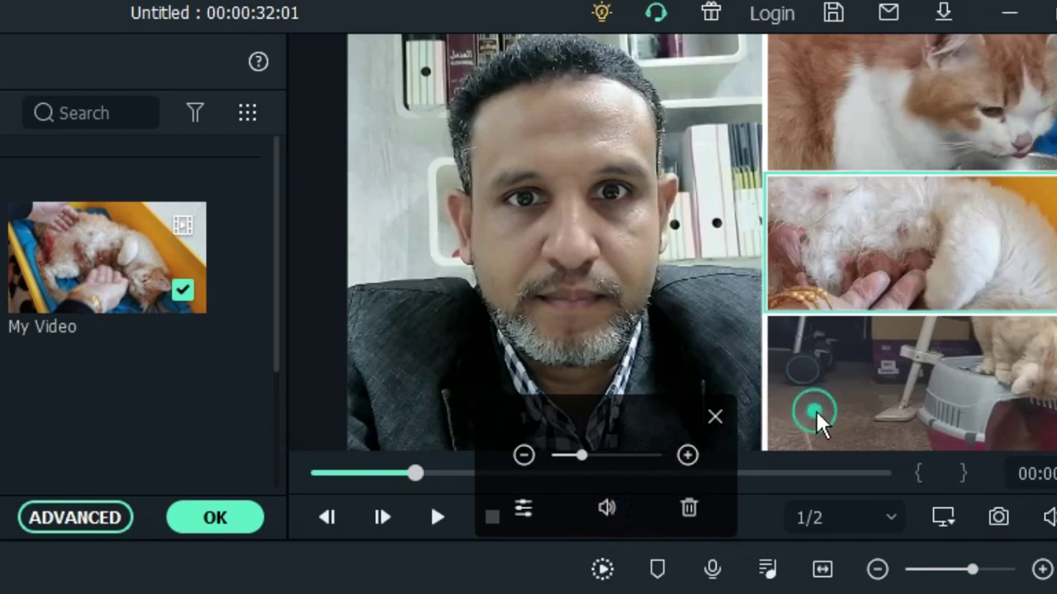
{"action": "left_click", "coordinate": [608, 507]}
{"action": "left_click", "coordinate": [565, 299]}
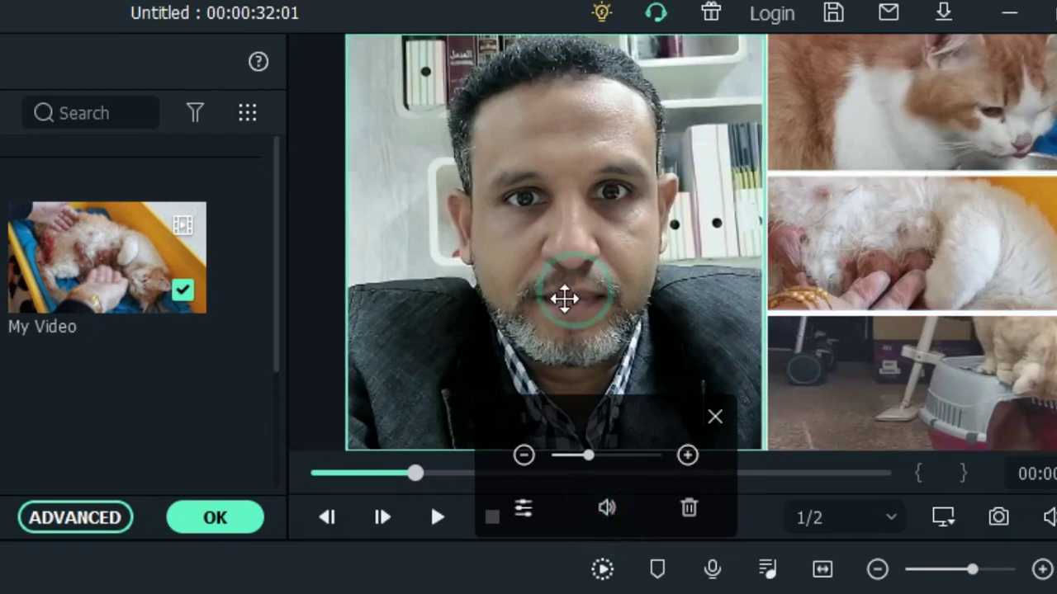
Step: Close the clip controls of area 1 and open the advanced split screen editor
{"action": "left_click", "coordinate": [714, 417]}
{"action": "left_click", "coordinate": [594, 377]}
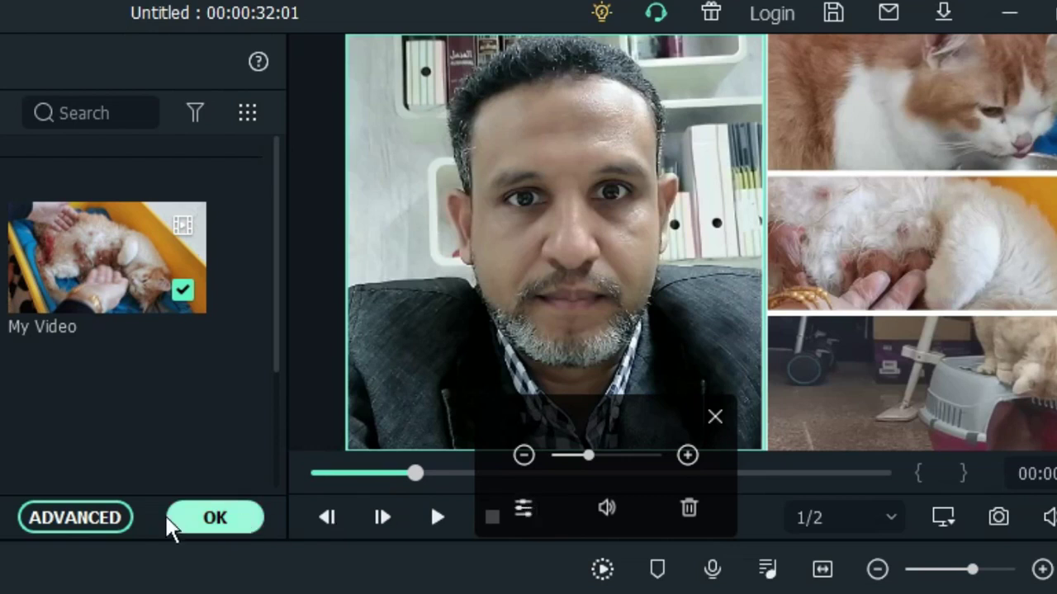
{"action": "left_click", "coordinate": [79, 526]}
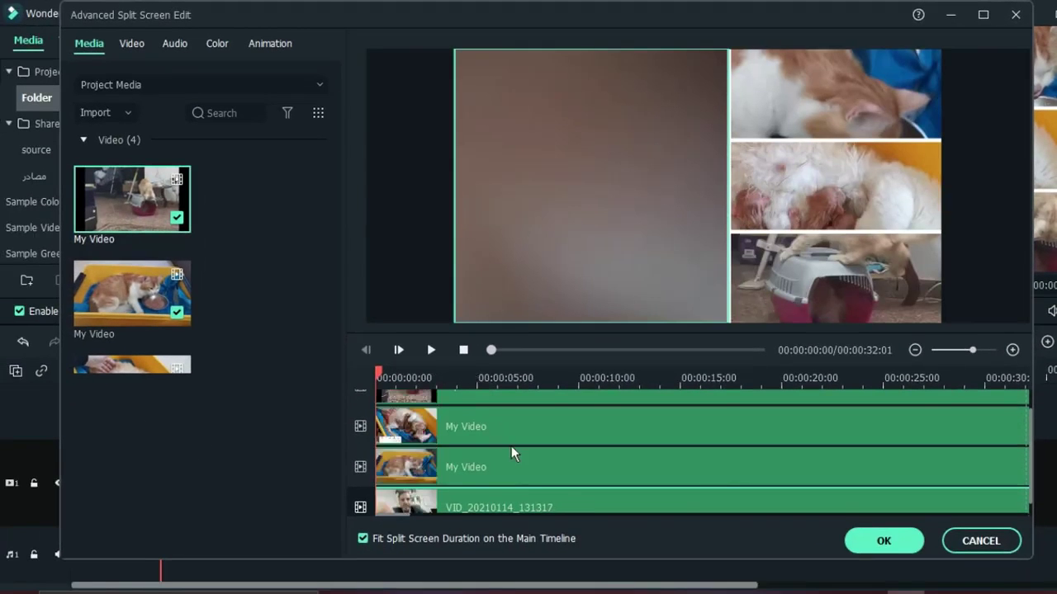
Step: Trim about 12 seconds off the start of the VID_20210114_131317 clip
{"action": "scroll", "coordinate": [511, 446], "scroll_direction": "down", "scroll_amount": 1}
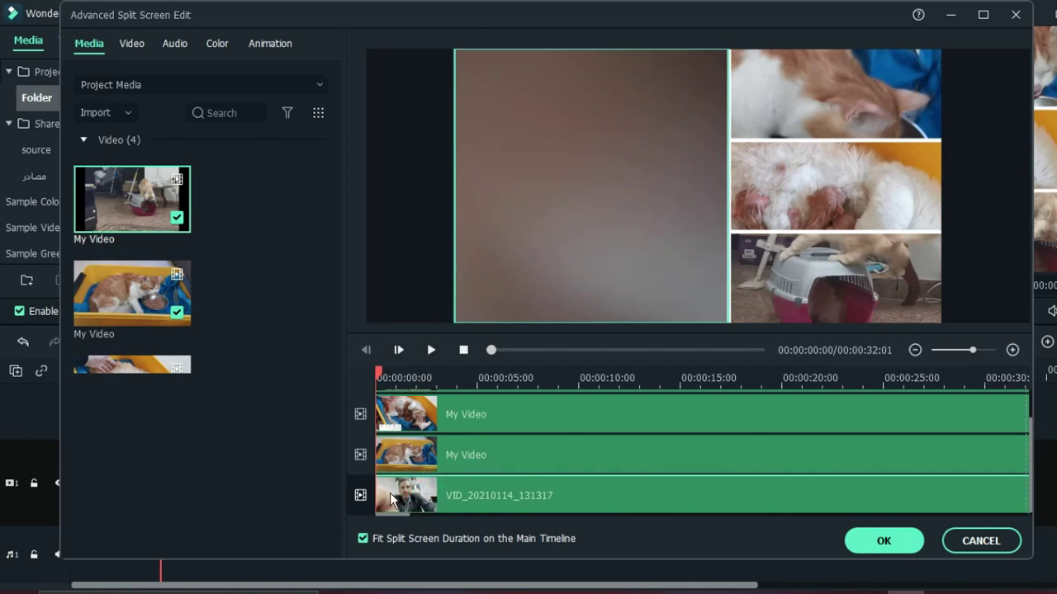
{"action": "left_click_drag", "start_coordinate": [421, 493], "coordinate": [441, 497]}
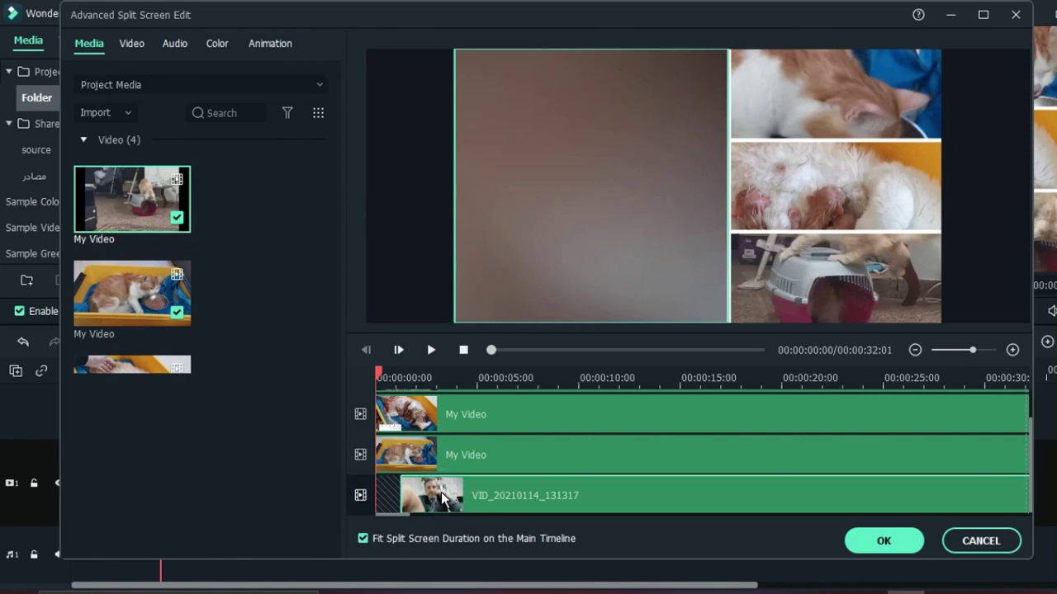
{"action": "left_click", "coordinate": [417, 495]}
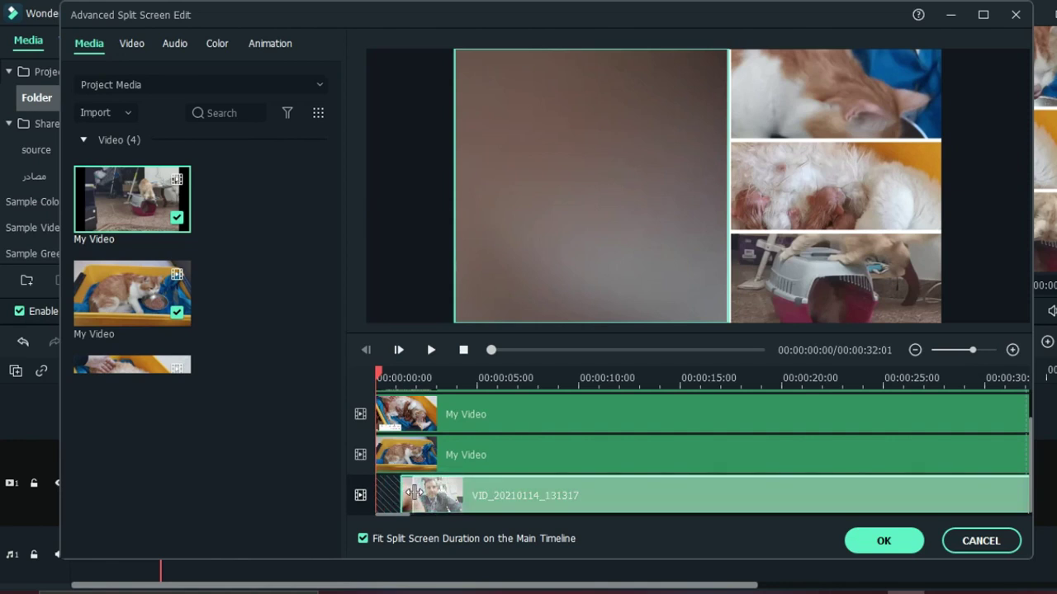
{"action": "left_click_drag", "start_coordinate": [430, 493], "coordinate": [528, 496]}
{"action": "left_click_drag", "start_coordinate": [619, 496], "coordinate": [618, 495]}
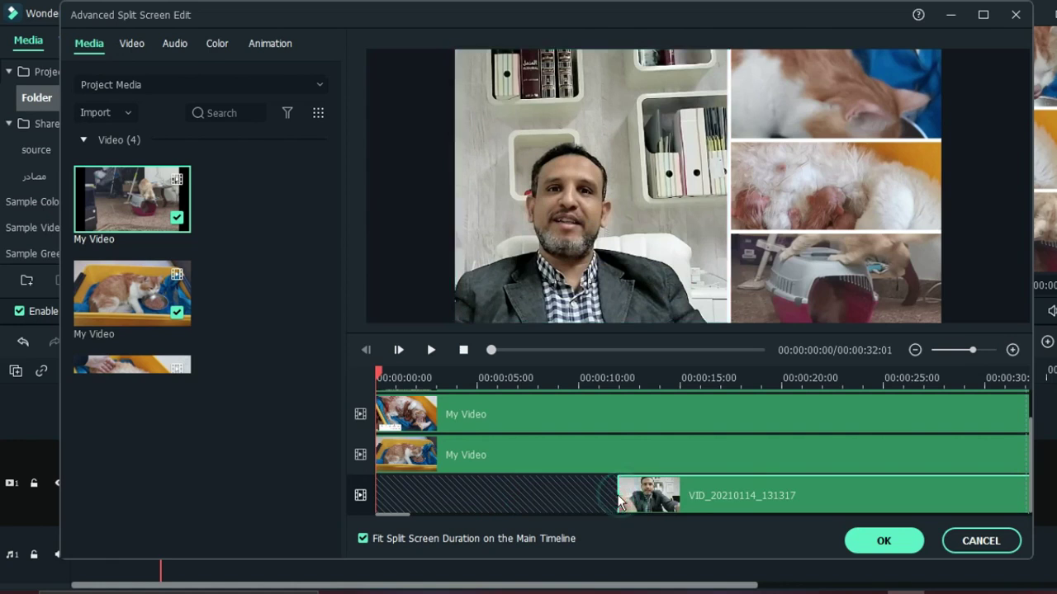
{"action": "left_click", "coordinate": [621, 497]}
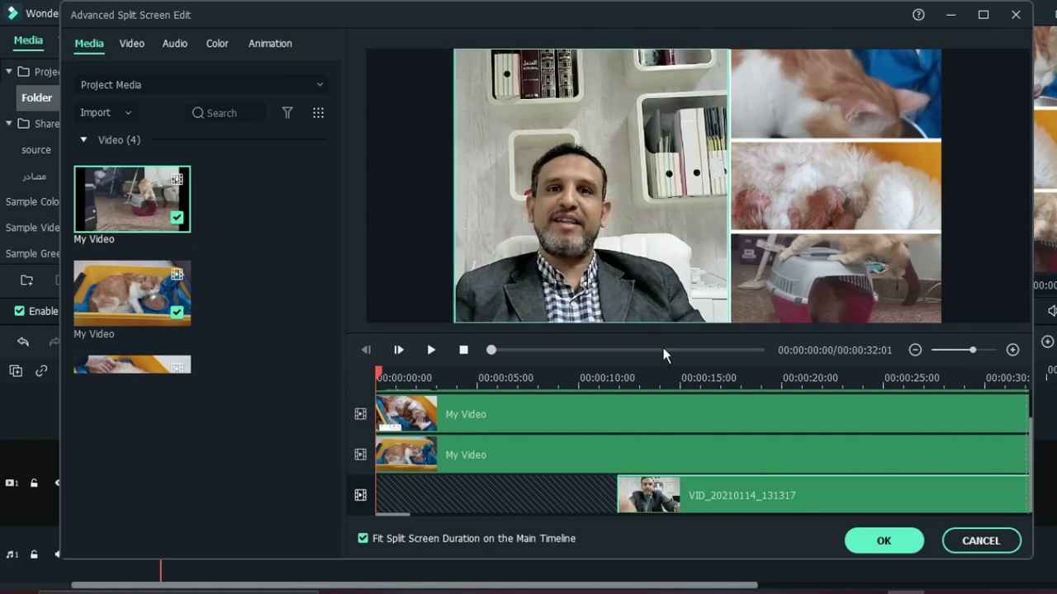
Step: Move the trimmed VID_20210114_131317 clip back to the start of the timeline
{"action": "left_click", "coordinate": [790, 495]}
{"action": "left_click_drag", "start_coordinate": [854, 493], "coordinate": [725, 491]}
{"action": "left_click_drag", "start_coordinate": [809, 490], "coordinate": [558, 494]}
{"action": "left_click", "coordinate": [588, 494]}
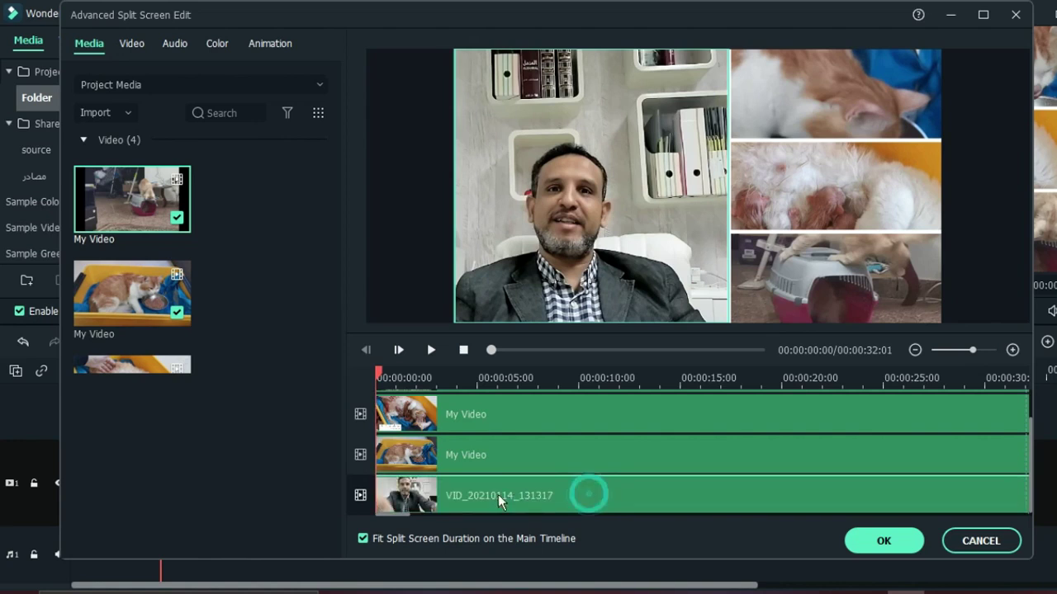
Step: Trim about one more second off the start of the VID_20210114_131317 clip, closing the gap, and preview the result briefly
{"action": "mouse_move", "coordinate": [404, 501]}
{"action": "left_mouse_down"}
{"action": "mouse_move", "coordinate": [389, 495]}
{"action": "mouse_move", "coordinate": [400, 496]}
{"action": "left_mouse_up"}
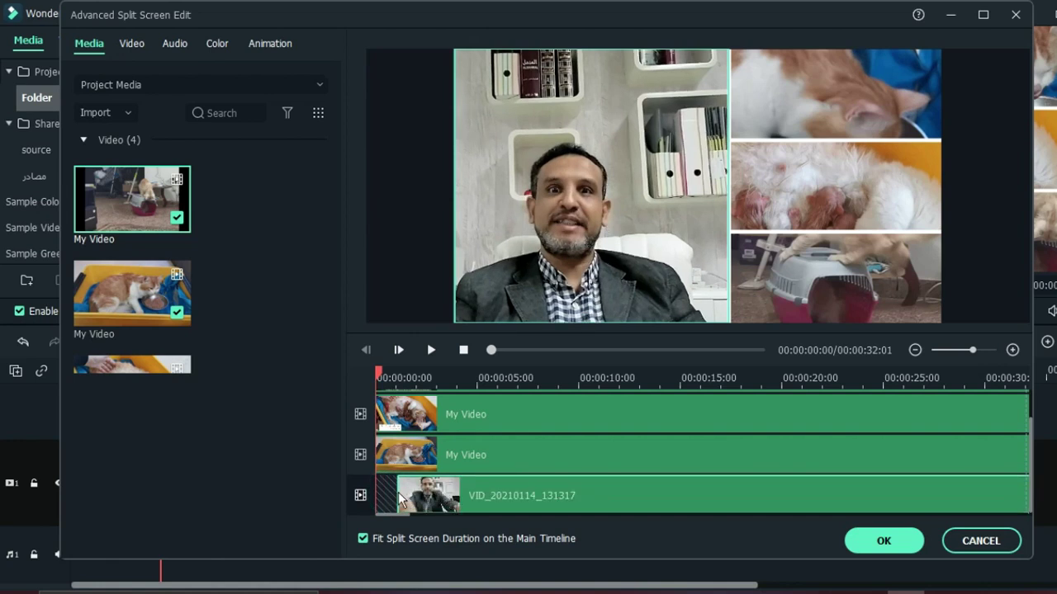
{"action": "left_click_drag", "start_coordinate": [398, 495], "coordinate": [438, 504]}
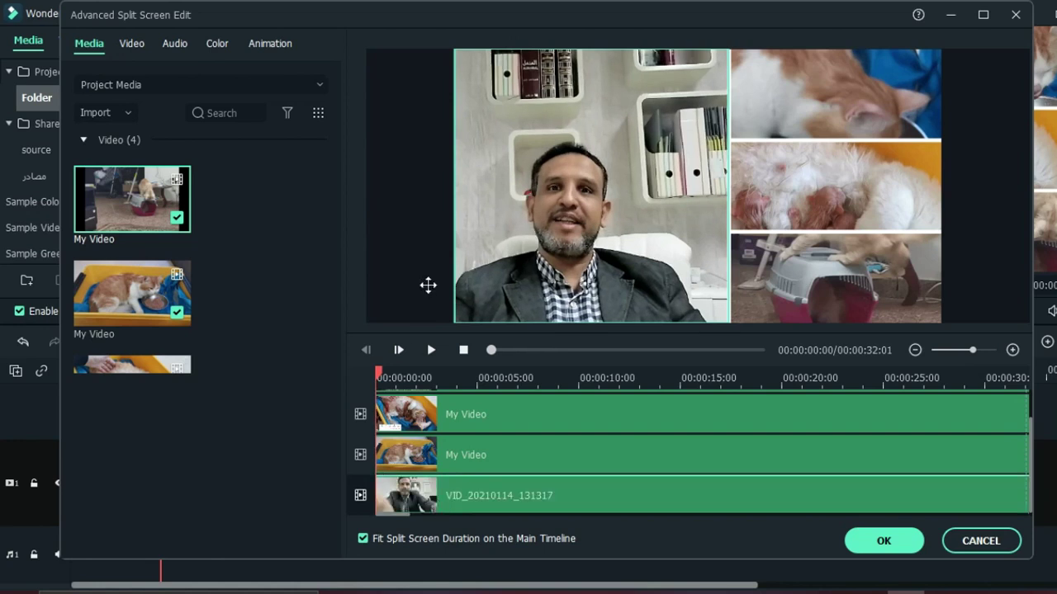
{"action": "left_click", "coordinate": [431, 350]}
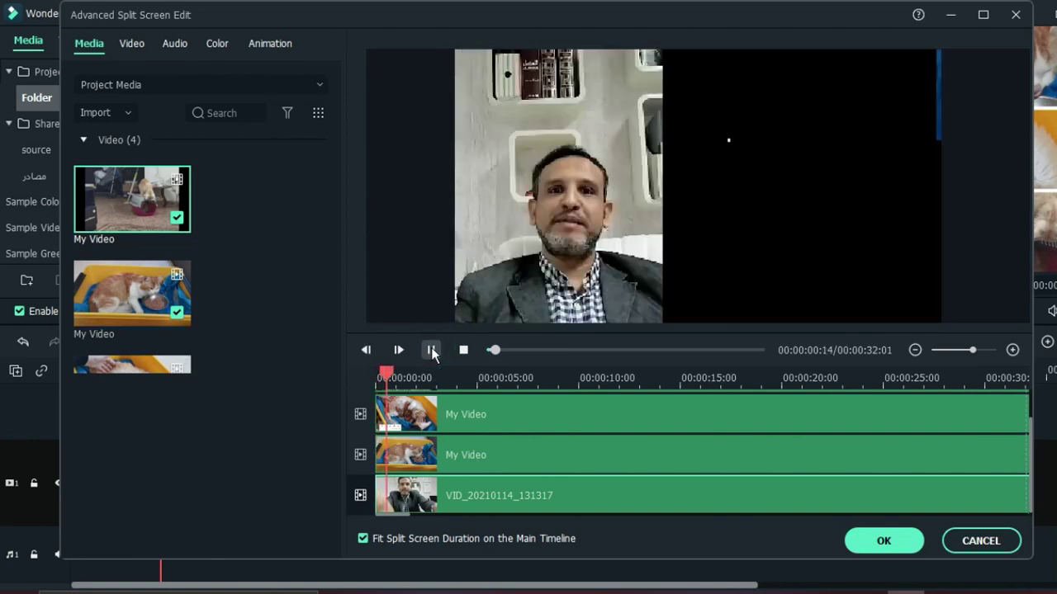
{"action": "left_click", "coordinate": [431, 350]}
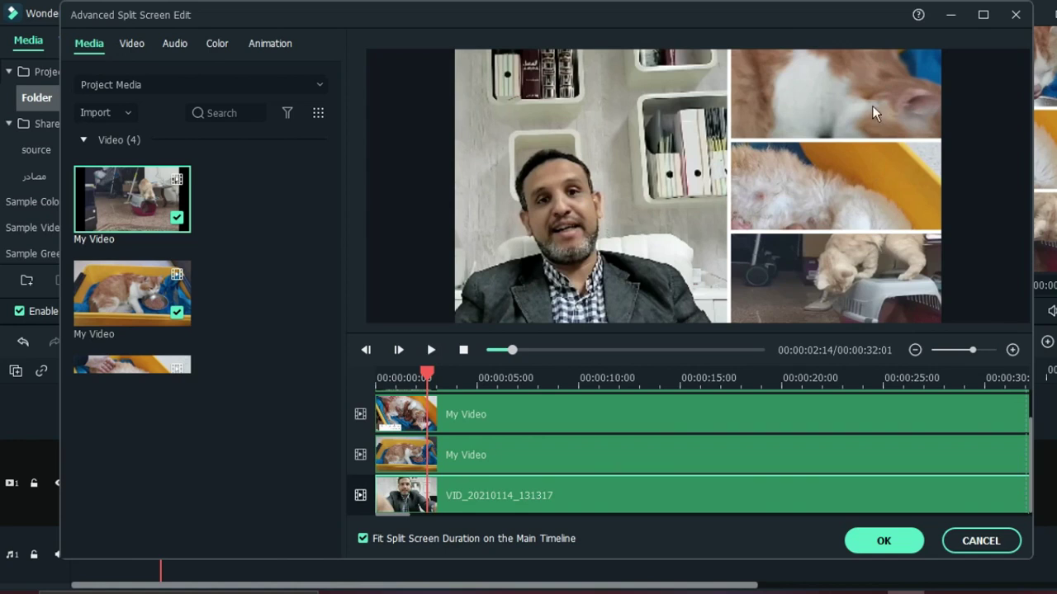
Step: Trim the start of the cat clip in area 2 and keep it aligned with the timeline start
{"action": "left_click", "coordinate": [476, 453]}
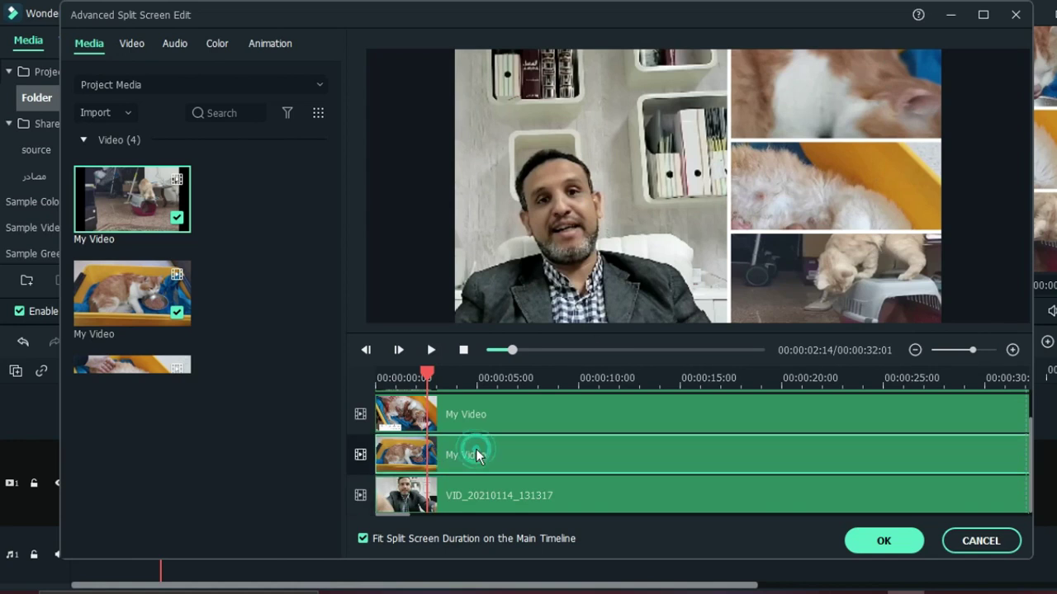
{"action": "left_click", "coordinate": [464, 453]}
{"action": "left_click", "coordinate": [839, 107]}
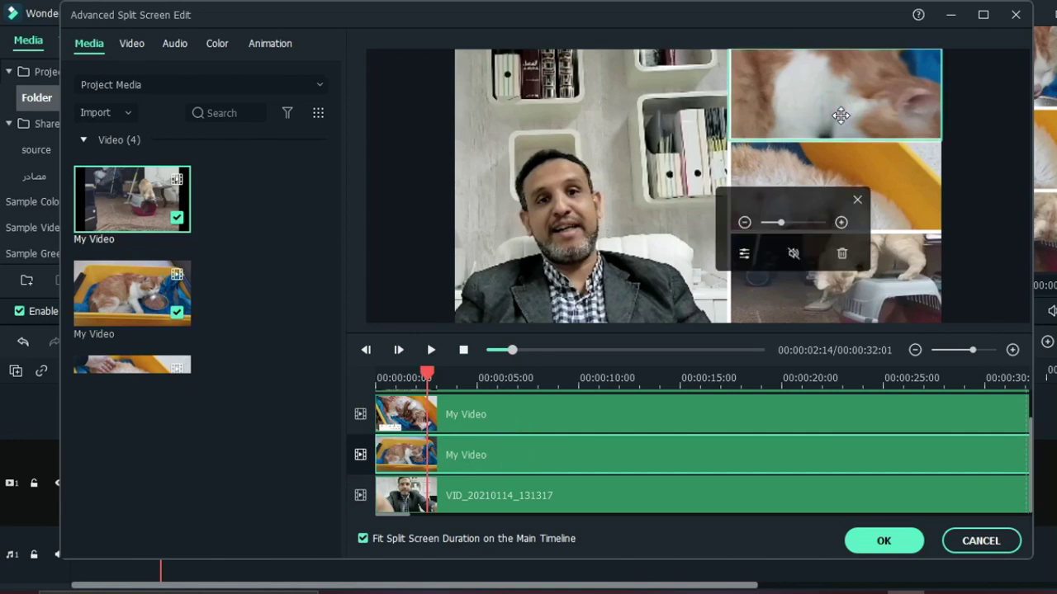
{"action": "left_click", "coordinate": [454, 478]}
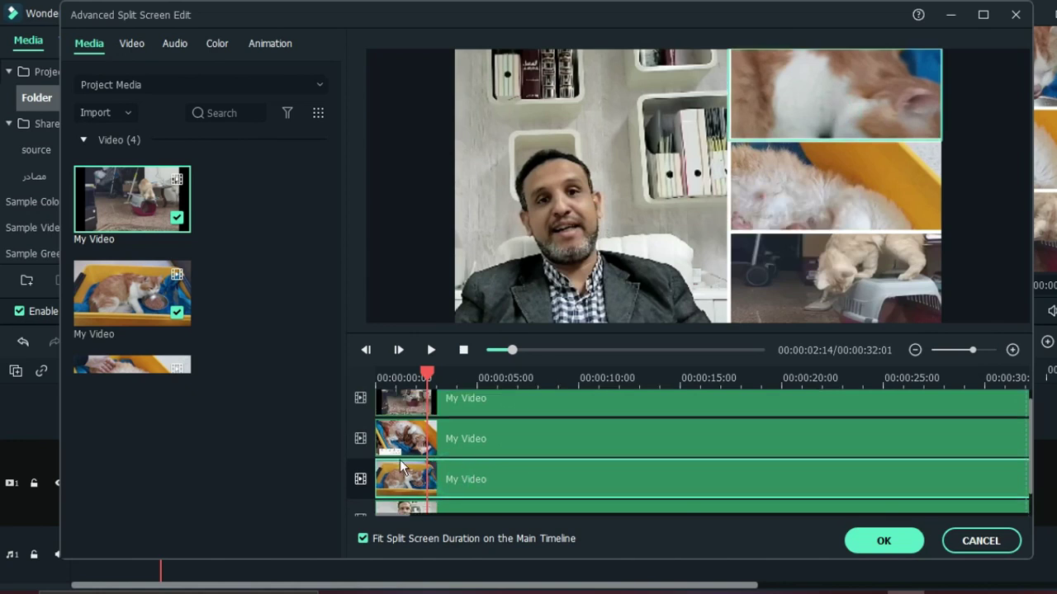
{"action": "mouse_move", "coordinate": [377, 478]}
{"action": "left_mouse_down"}
{"action": "mouse_move", "coordinate": [492, 477]}
{"action": "mouse_move", "coordinate": [431, 480]}
{"action": "mouse_move", "coordinate": [488, 482]}
{"action": "mouse_move", "coordinate": [460, 483]}
{"action": "left_mouse_up"}
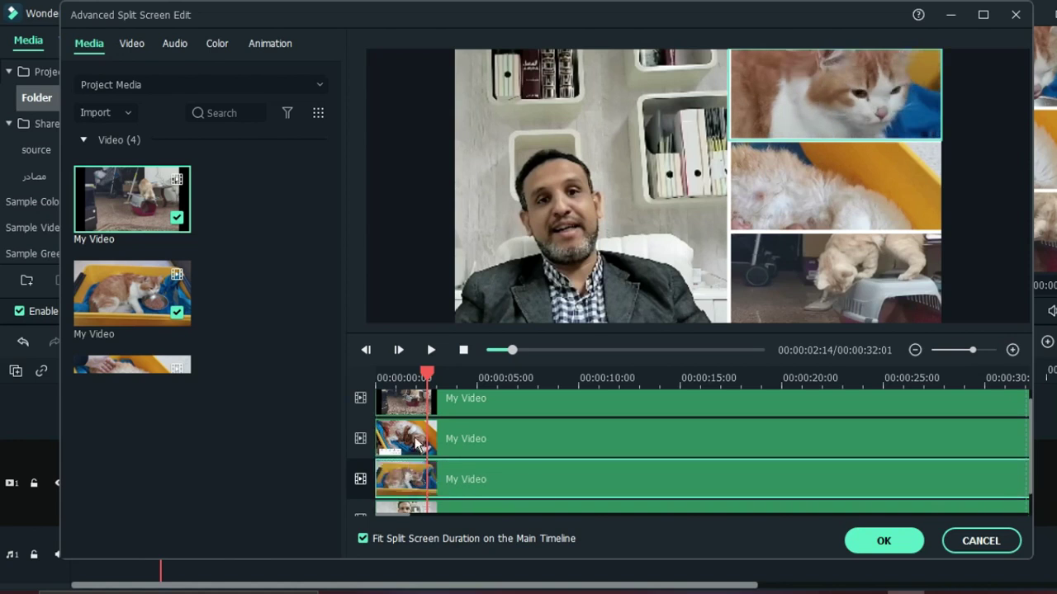
{"action": "left_click", "coordinate": [459, 444]}
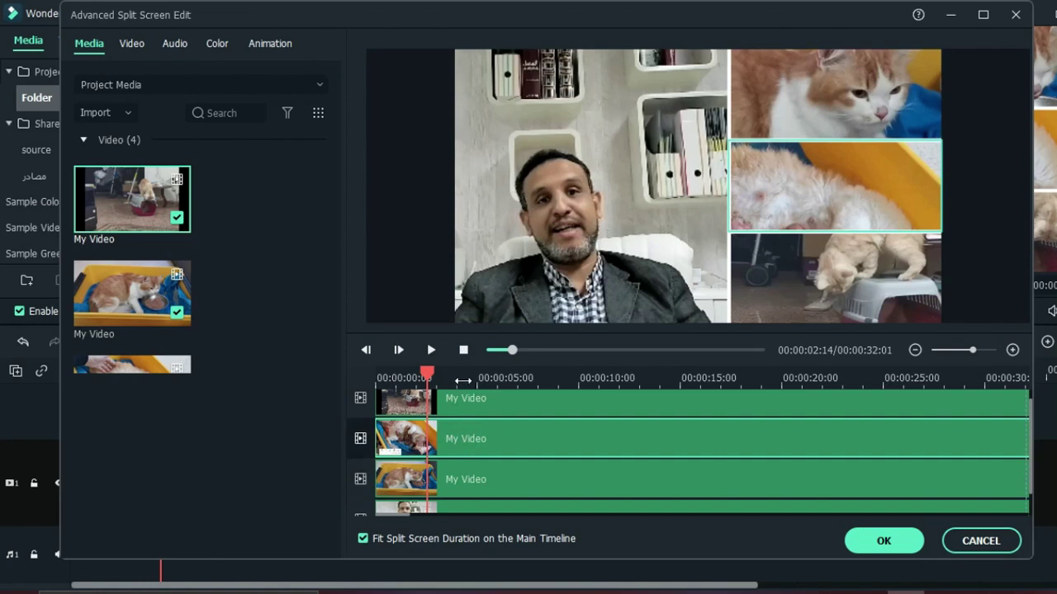
{"action": "left_click", "coordinate": [468, 404]}
{"action": "left_click", "coordinate": [460, 435]}
{"action": "left_click", "coordinate": [459, 404]}
{"action": "left_click", "coordinate": [448, 447]}
Step: Shorten the end of the clip in area 4 to just past 2 minutes and the clip in area 3 to just under 2 minutes
{"action": "left_click", "coordinate": [806, 396]}
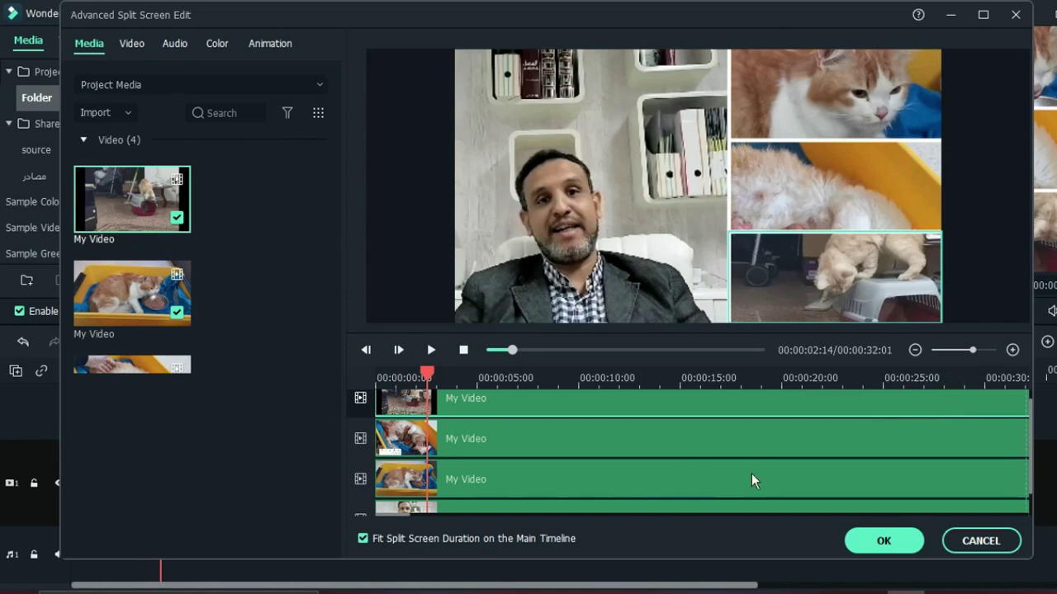
{"action": "left_click", "coordinate": [915, 350]}
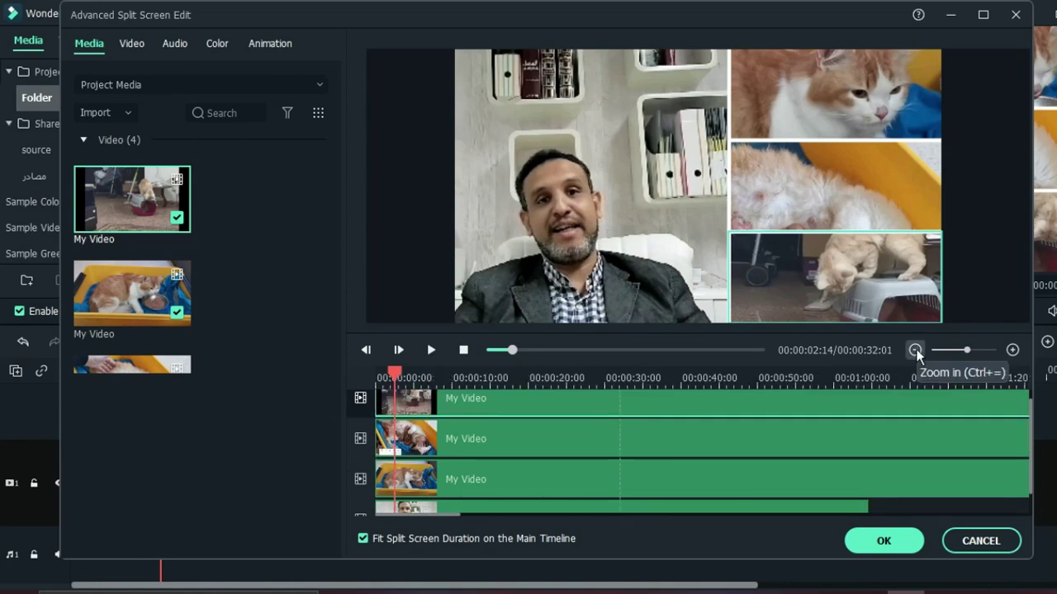
{"action": "left_click", "coordinate": [915, 350]}
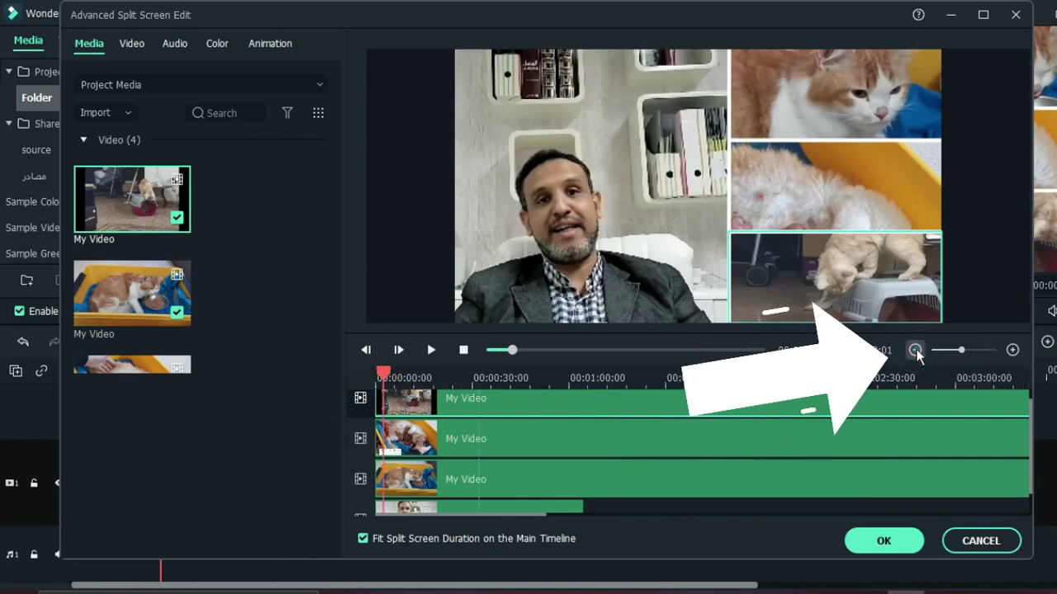
{"action": "left_click", "coordinate": [915, 350]}
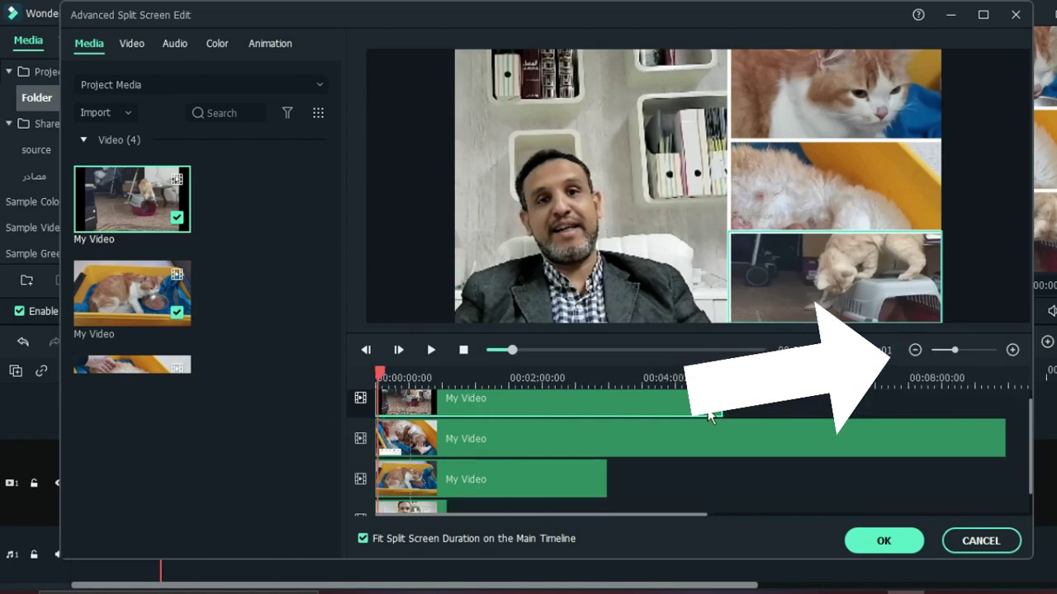
{"action": "left_click_drag", "start_coordinate": [721, 402], "coordinate": [518, 403]}
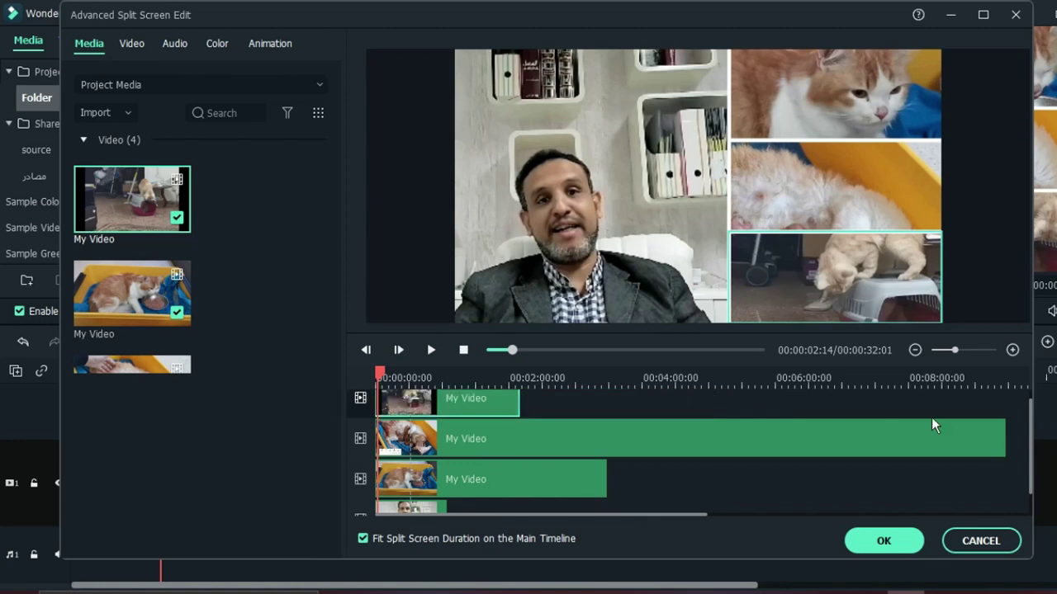
{"action": "left_click", "coordinate": [994, 439]}
{"action": "left_click_drag", "start_coordinate": [1005, 439], "coordinate": [491, 433]}
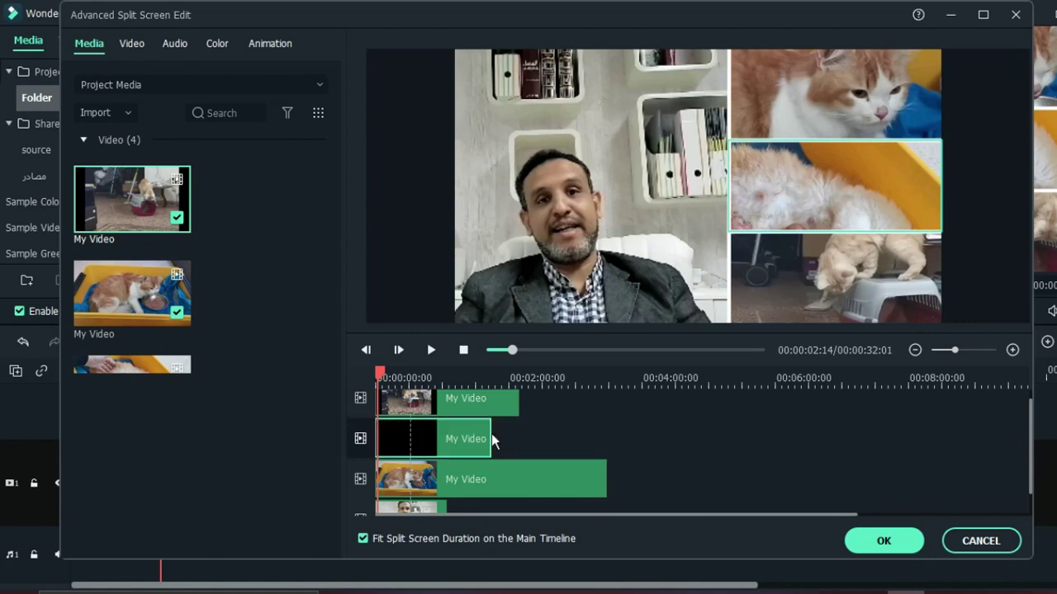
Step: Shorten the clip in area 4 further, and trim the clips in areas 3 and 2 to end with the VID_20210114_131317 clip
{"action": "left_click", "coordinate": [495, 404]}
{"action": "left_click_drag", "start_coordinate": [463, 402], "coordinate": [461, 402]}
{"action": "left_click", "coordinate": [468, 433]}
{"action": "left_click_drag", "start_coordinate": [491, 435], "coordinate": [446, 437]}
{"action": "left_click", "coordinate": [501, 466]}
{"action": "left_click_drag", "start_coordinate": [605, 477], "coordinate": [450, 478]}
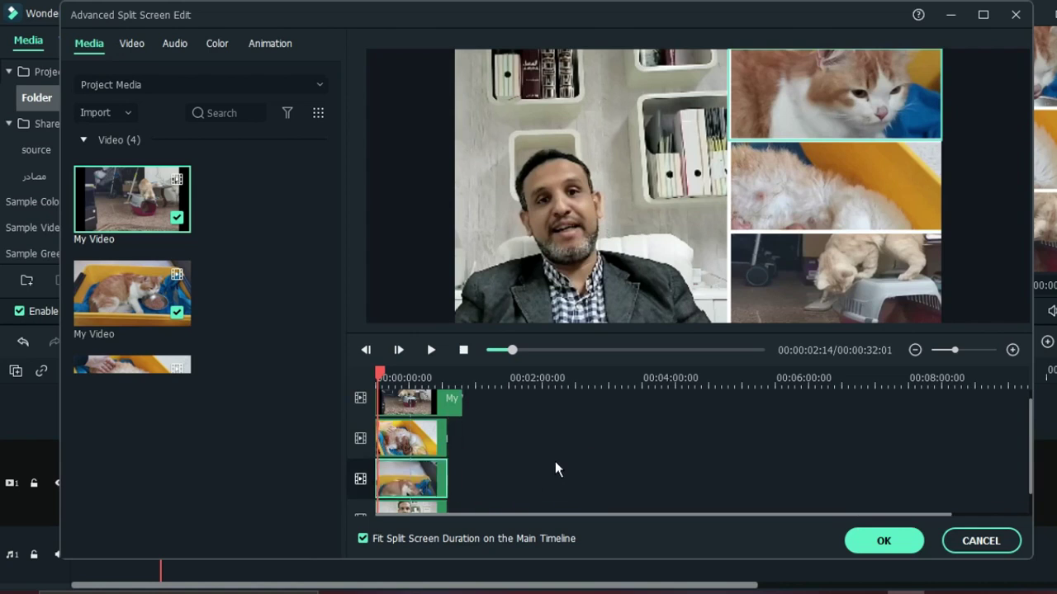
Step: Place the playhead at 00:00:32:00 and shorten the clip in area 4 to about 35 seconds
{"action": "scroll", "coordinate": [554, 462], "scroll_direction": "down", "scroll_amount": 1}
{"action": "scroll", "coordinate": [443, 400], "scroll_direction": "up", "scroll_amount": 1}
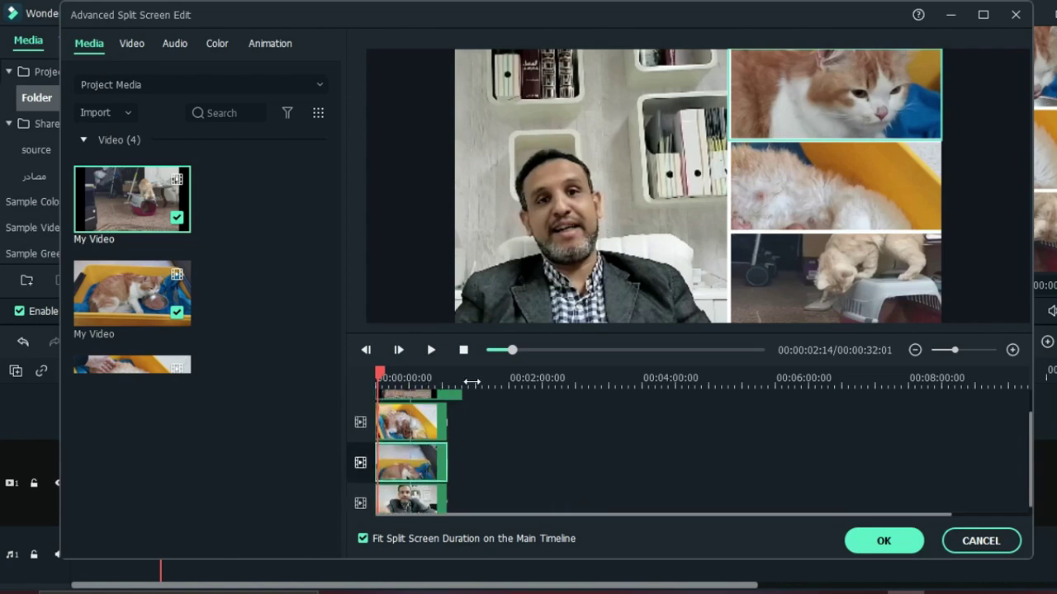
{"action": "left_click", "coordinate": [1011, 350]}
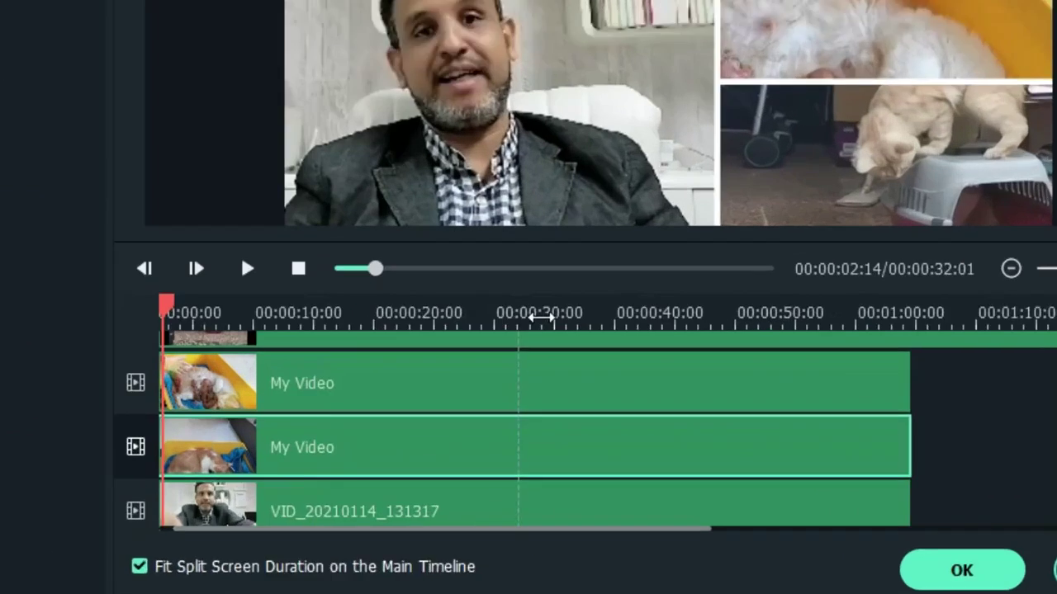
{"action": "left_click", "coordinate": [616, 385]}
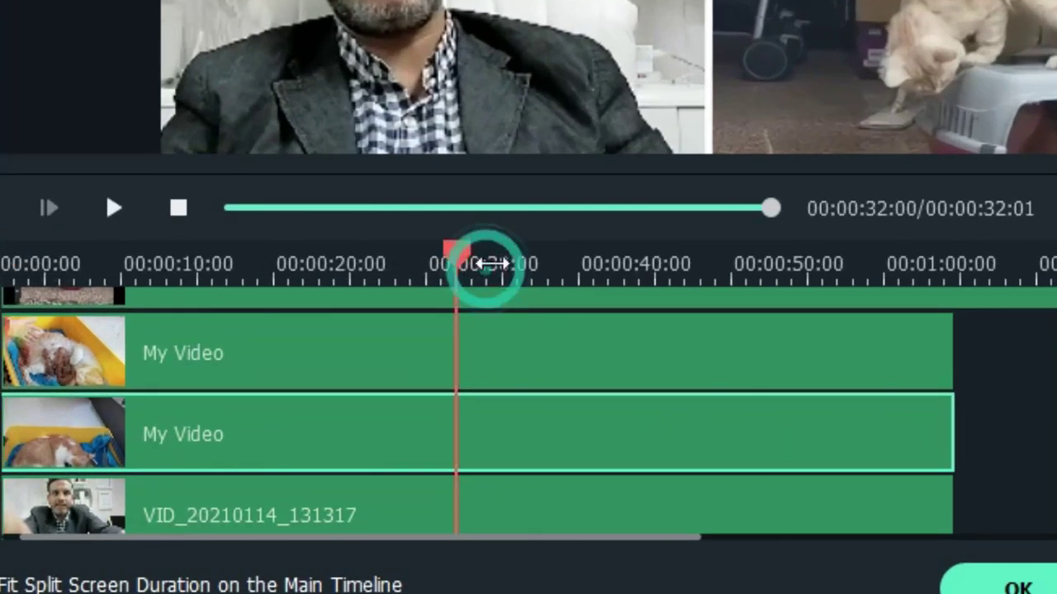
{"action": "scroll", "coordinate": [960, 337], "scroll_direction": "up", "scroll_amount": 1}
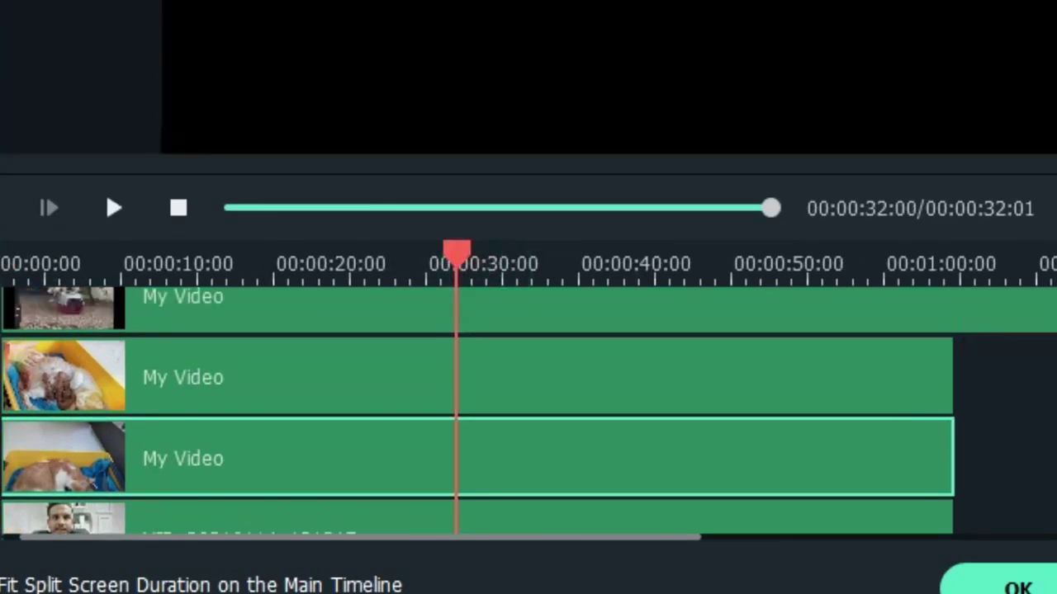
{"action": "left_click", "coordinate": [661, 312]}
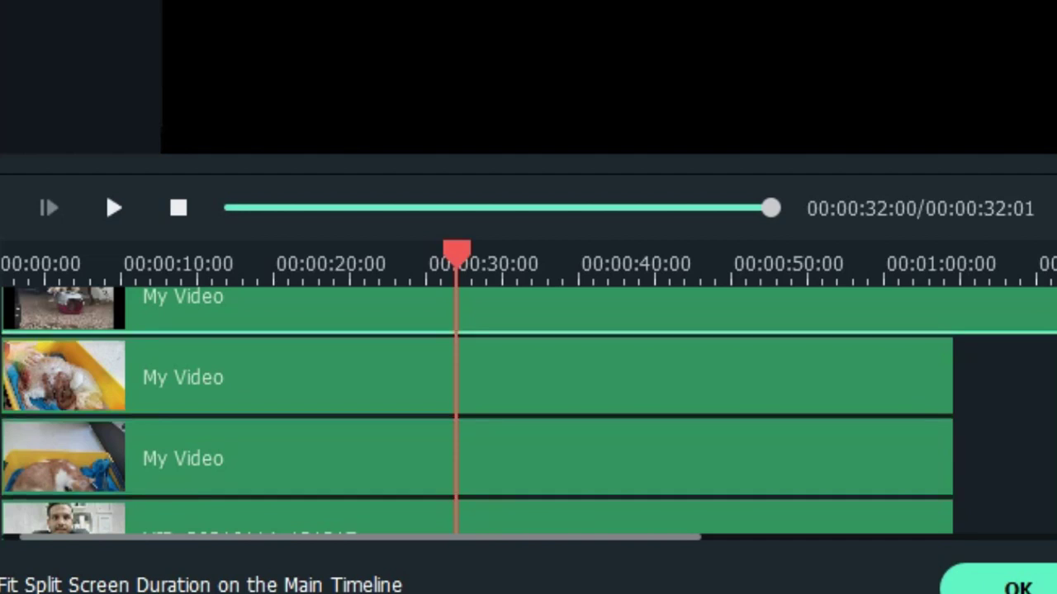
{"action": "left_click_drag", "start_coordinate": [859, 297], "coordinate": [506, 295]}
Step: Shorten the clips in areas 3, 2 and 1 to about 35 seconds, matching the end of the clip in area 4
{"action": "left_click", "coordinate": [514, 368]}
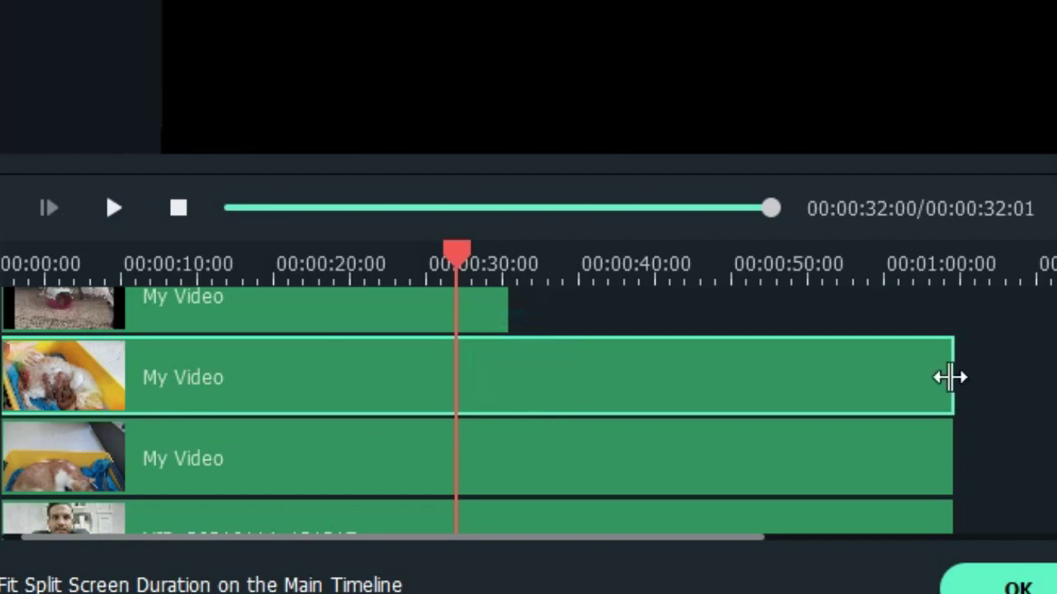
{"action": "left_click_drag", "start_coordinate": [947, 377], "coordinate": [507, 364]}
{"action": "left_click", "coordinate": [790, 455]}
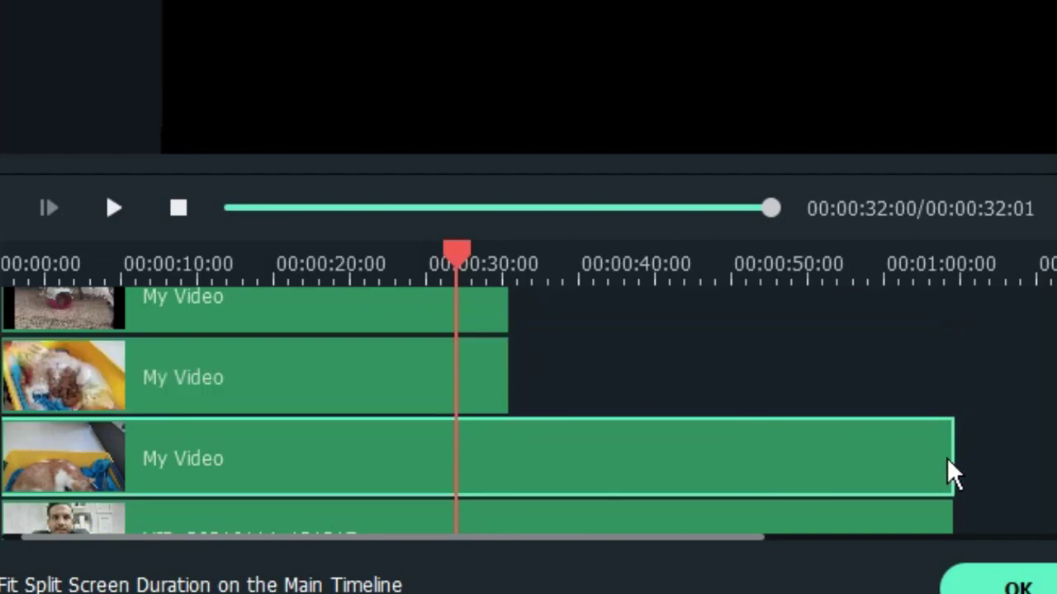
{"action": "left_click_drag", "start_coordinate": [941, 457], "coordinate": [506, 432]}
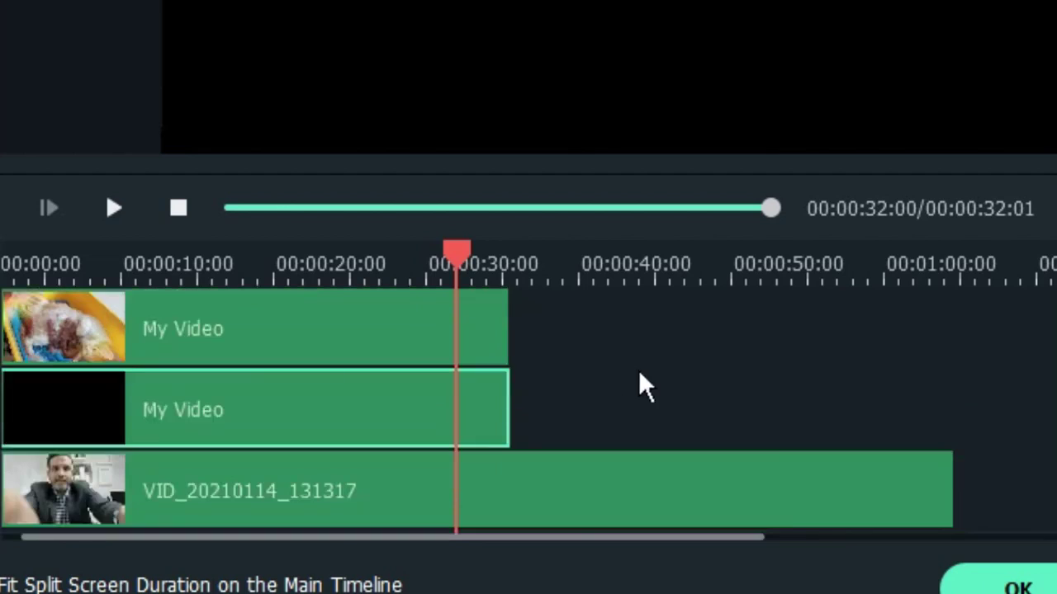
{"action": "left_click", "coordinate": [795, 499]}
{"action": "left_click_drag", "start_coordinate": [951, 491], "coordinate": [507, 469]}
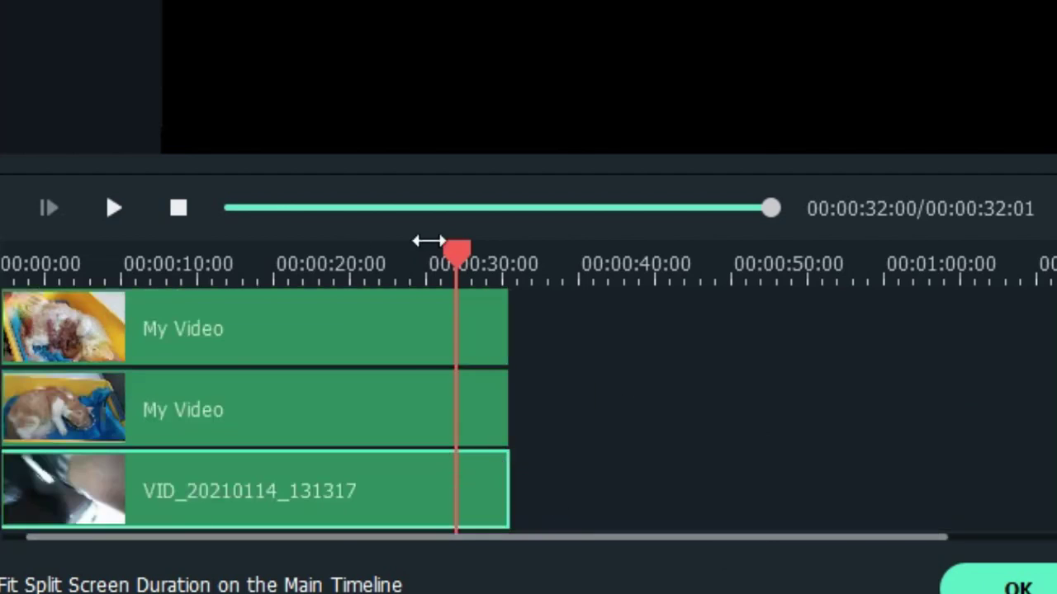
Step: Return the playhead to the timeline start and play the split screen preview
{"action": "left_click_drag", "start_coordinate": [453, 254], "coordinate": [24, 276]}
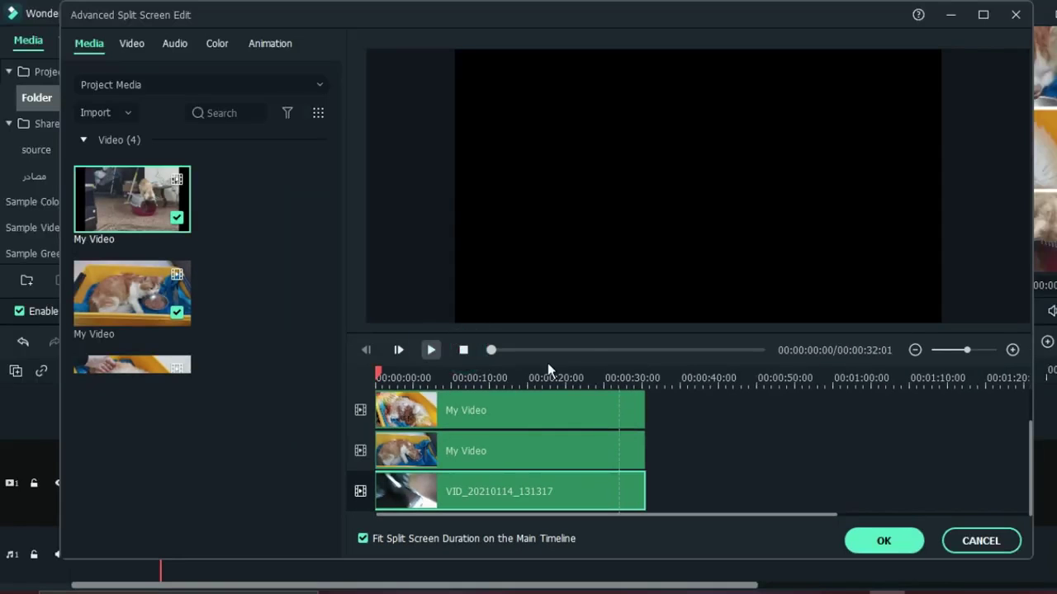
{"action": "left_click", "coordinate": [431, 349]}
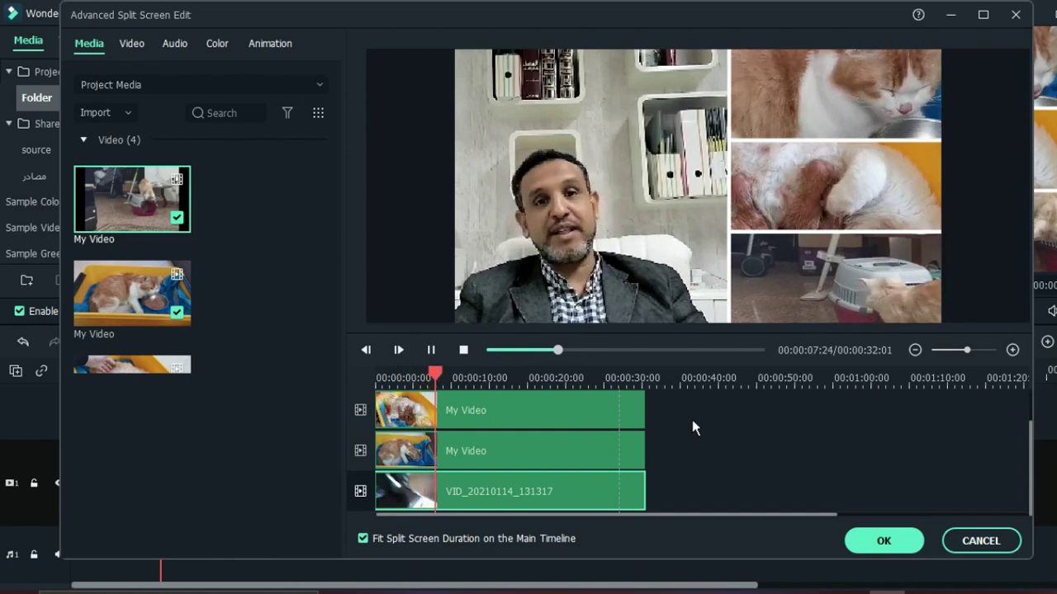
Step: Stop the preview, select the VID_20210114_131317 clip in the large split-screen area and mute its sound
{"action": "left_click", "coordinate": [550, 213]}
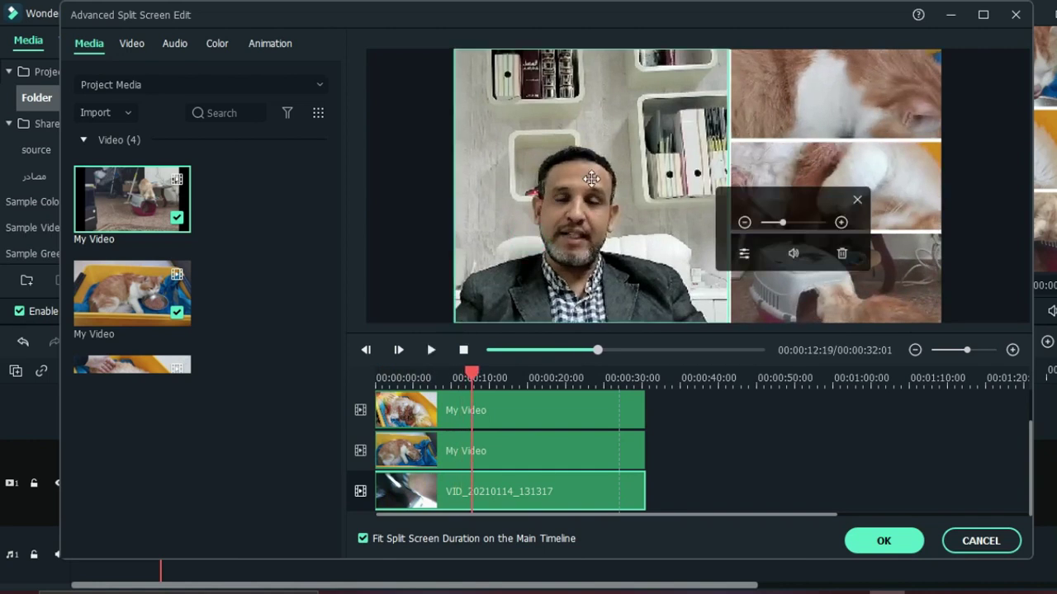
{"action": "left_click", "coordinate": [796, 257]}
{"action": "left_click", "coordinate": [793, 258]}
{"action": "left_click", "coordinate": [795, 257]}
Step: Browse the equalizer presets for the VID_20210114_131317 clip and set its equalizer to Dance
{"action": "left_click", "coordinate": [174, 45]}
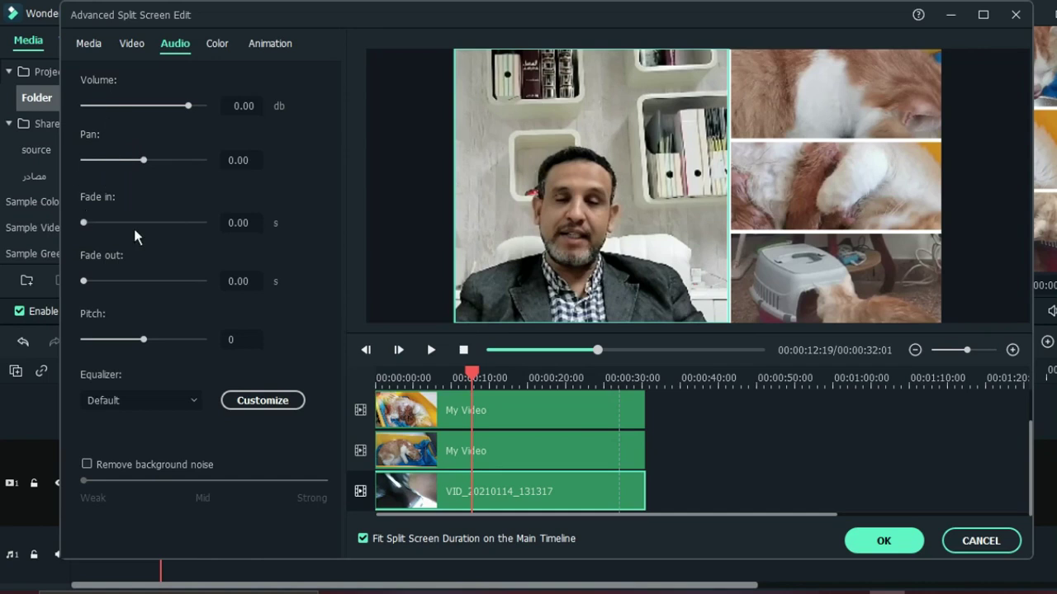
{"action": "left_click", "coordinate": [183, 400]}
{"action": "left_click", "coordinate": [184, 399]}
{"action": "left_click", "coordinate": [184, 399]}
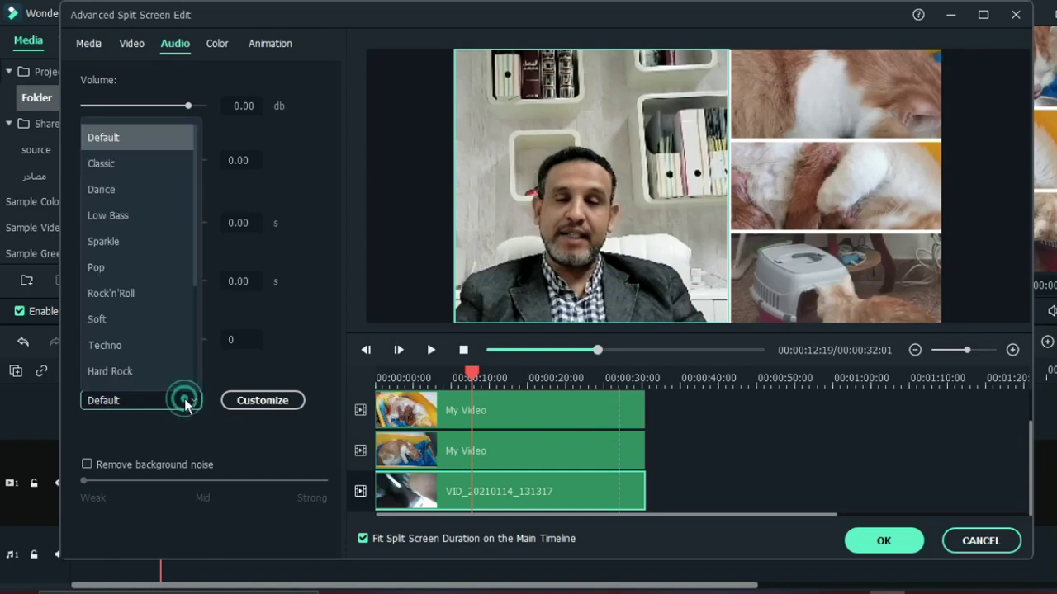
{"action": "scroll", "coordinate": [197, 270], "scroll_direction": "down", "scroll_amount": 1}
{"action": "left_click", "coordinate": [280, 352]}
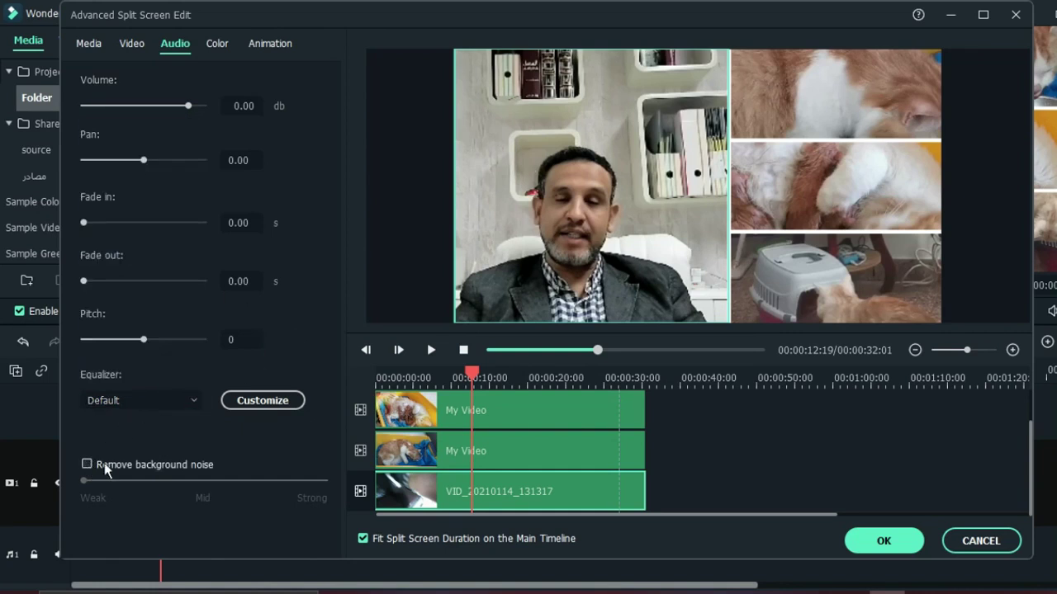
{"action": "scroll", "coordinate": [165, 389], "scroll_direction": "down", "scroll_amount": 8}
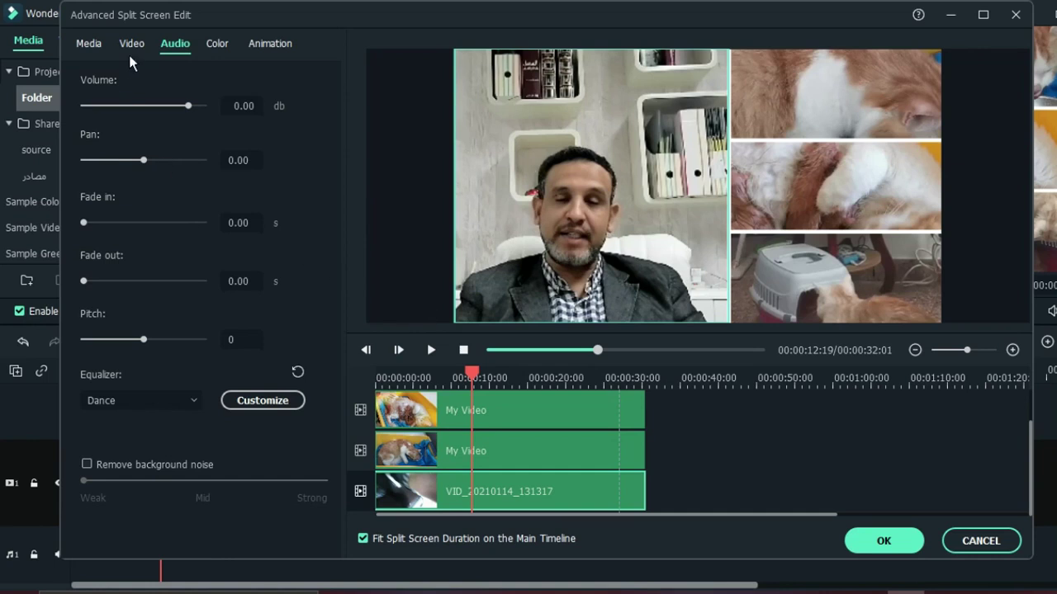
{"action": "scroll", "coordinate": [496, 436], "scroll_direction": "up", "scroll_amount": 2}
{"action": "scroll", "coordinate": [489, 429], "scroll_direction": "down", "scroll_amount": 2}
Step: Try the rotation and horizontal flip on the VID_20210114_131317 clip, and set its scale to 132.43%
{"action": "left_click", "coordinate": [130, 45]}
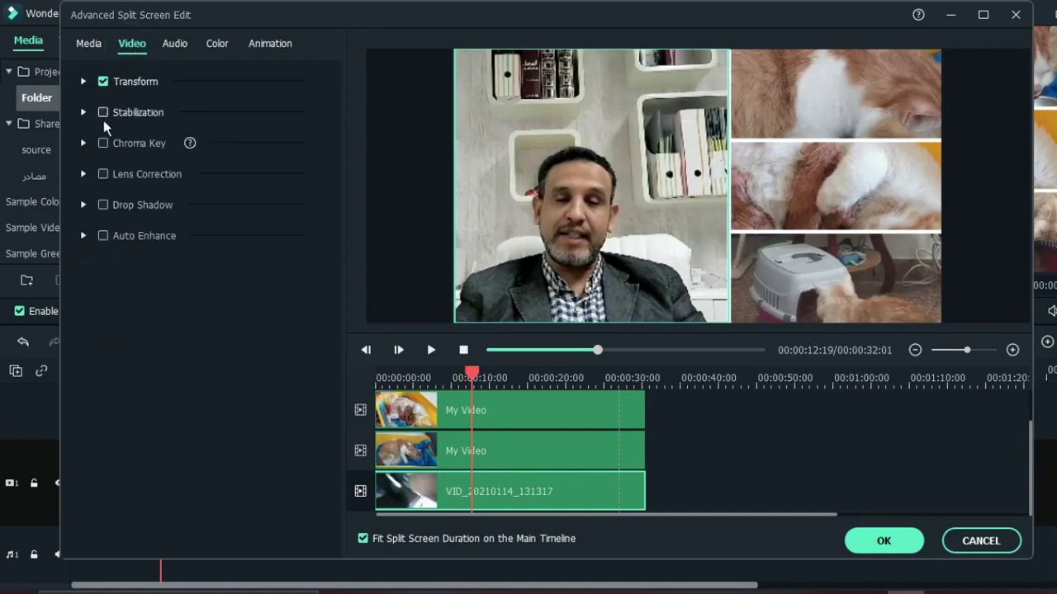
{"action": "left_click", "coordinate": [84, 81]}
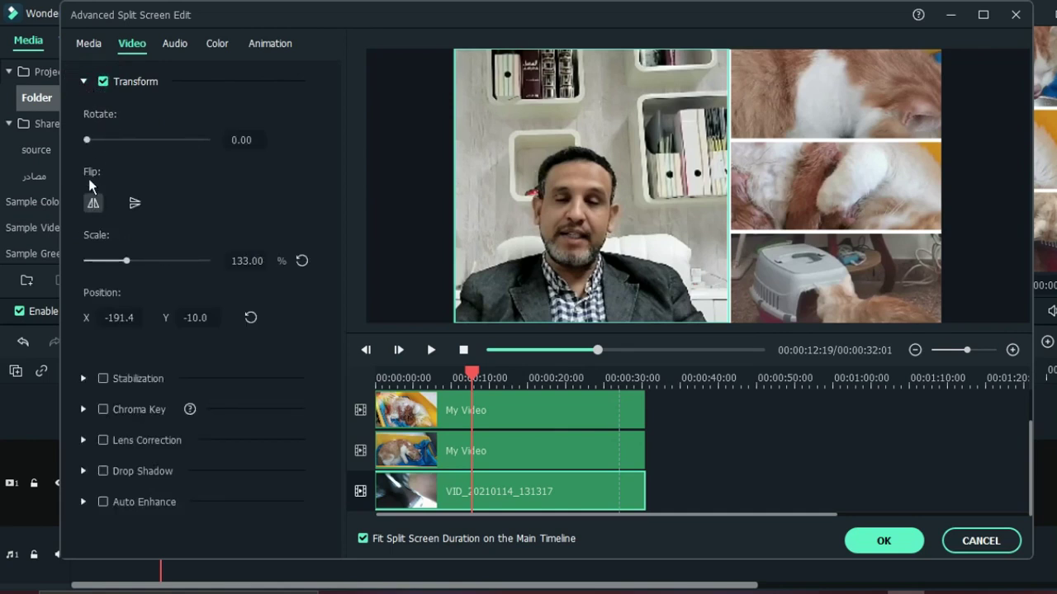
{"action": "mouse_move", "coordinate": [98, 142]}
{"action": "left_mouse_down"}
{"action": "mouse_move", "coordinate": [142, 140]}
{"action": "mouse_move", "coordinate": [80, 142]}
{"action": "left_mouse_up"}
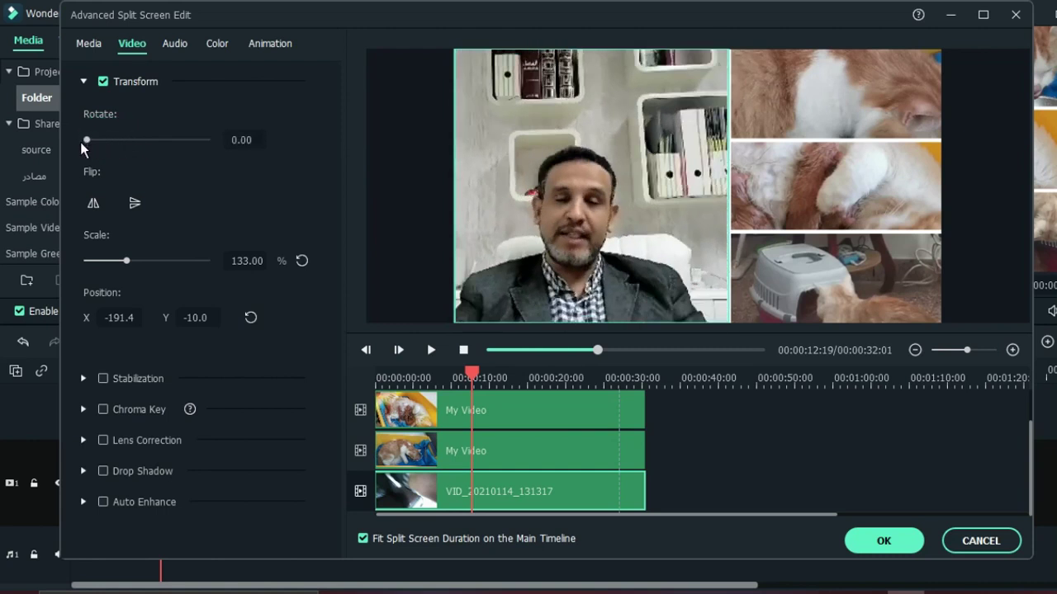
{"action": "left_click", "coordinate": [88, 207]}
{"action": "left_click", "coordinate": [87, 207]}
{"action": "left_click_drag", "start_coordinate": [128, 261], "coordinate": [126, 261]}
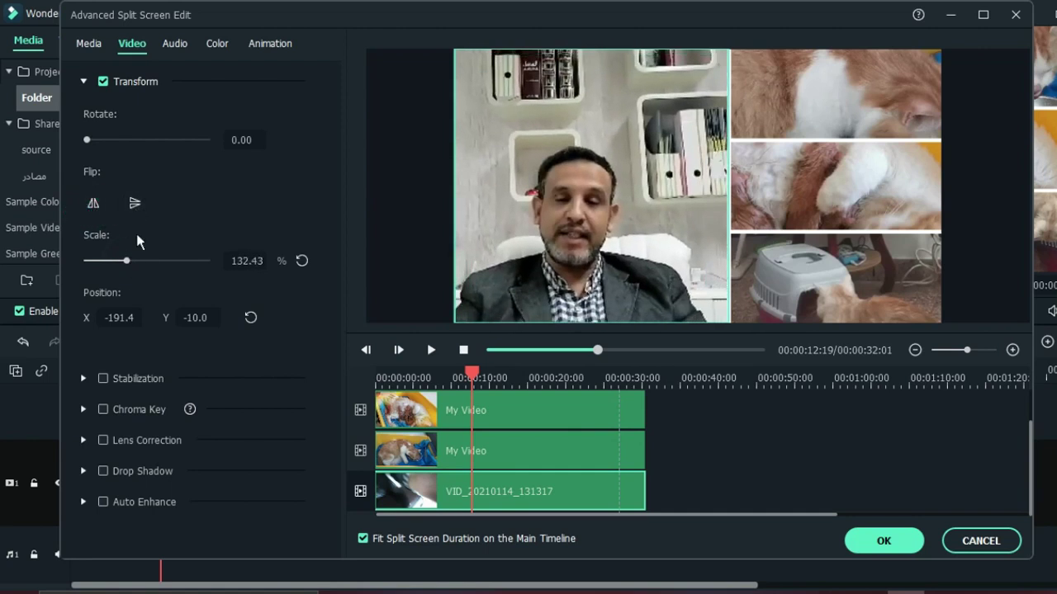
Step: Set the vertical position of the VID_20210114_131317 clip to -16.0
{"action": "left_click", "coordinate": [122, 319]}
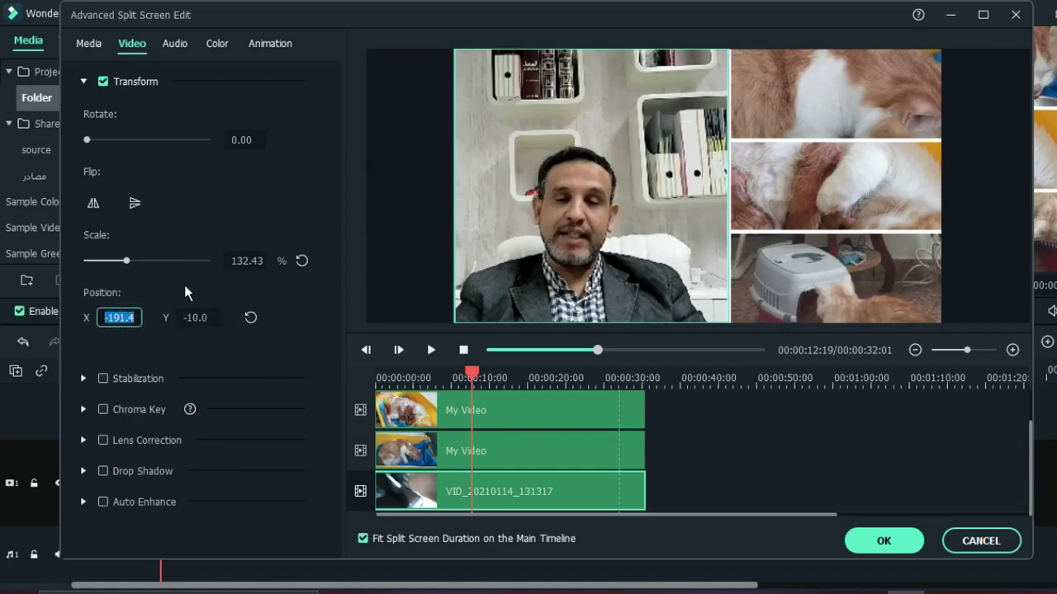
{"action": "left_click", "coordinate": [198, 317]}
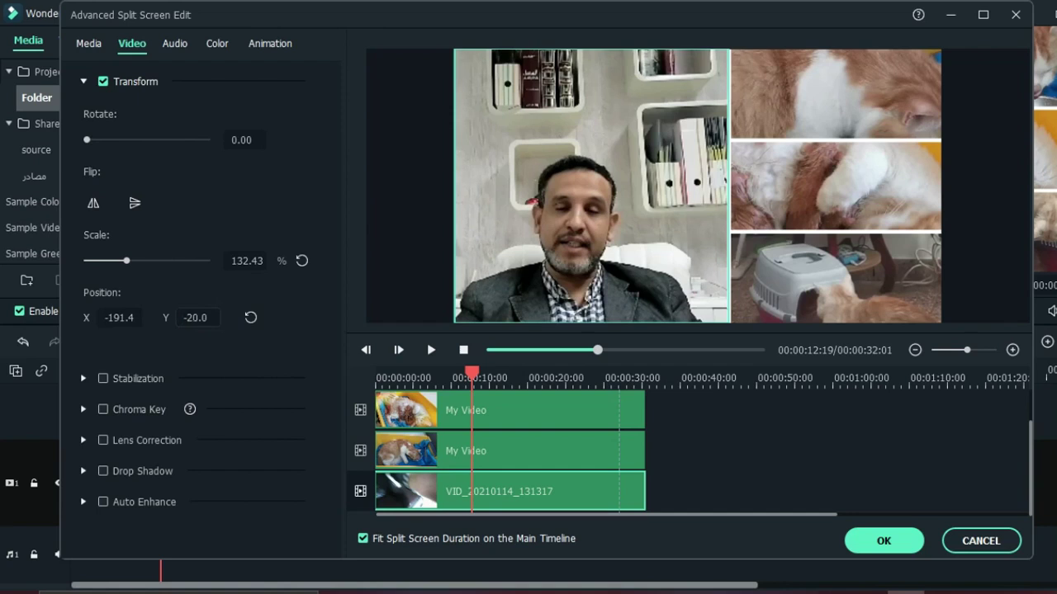
{"action": "left_click_drag", "start_coordinate": [198, 317], "coordinate": [198, 332]}
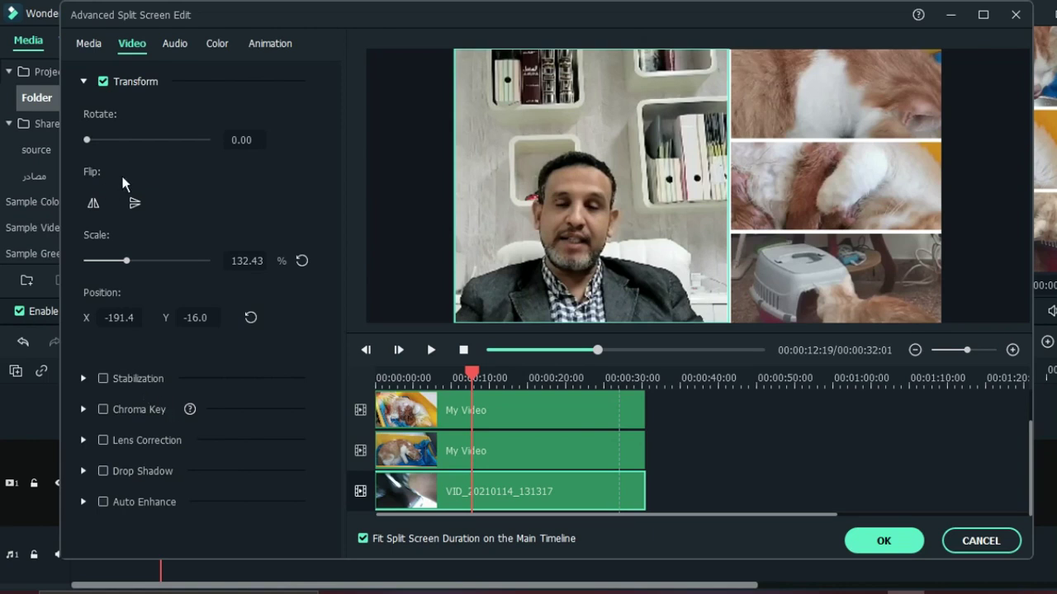
Step: Look over the project media and import options, and browse the folders for media files without importing any
{"action": "left_click", "coordinate": [91, 44]}
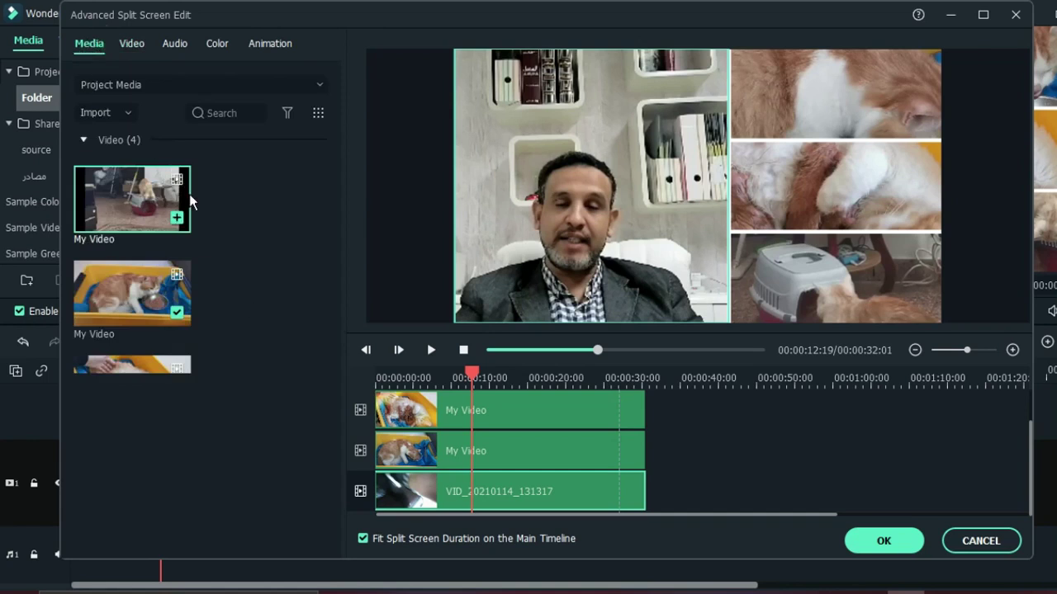
{"action": "scroll", "coordinate": [189, 198], "scroll_direction": "down", "scroll_amount": 1}
{"action": "scroll", "coordinate": [189, 215], "scroll_direction": "up", "scroll_amount": 1}
{"action": "left_click", "coordinate": [130, 112]}
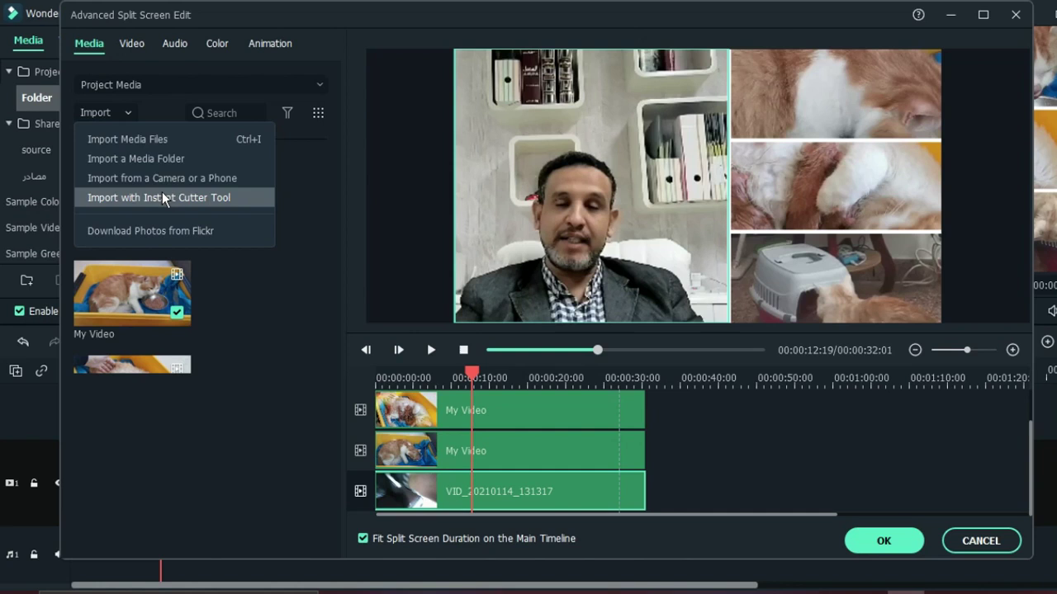
{"action": "left_click", "coordinate": [133, 138]}
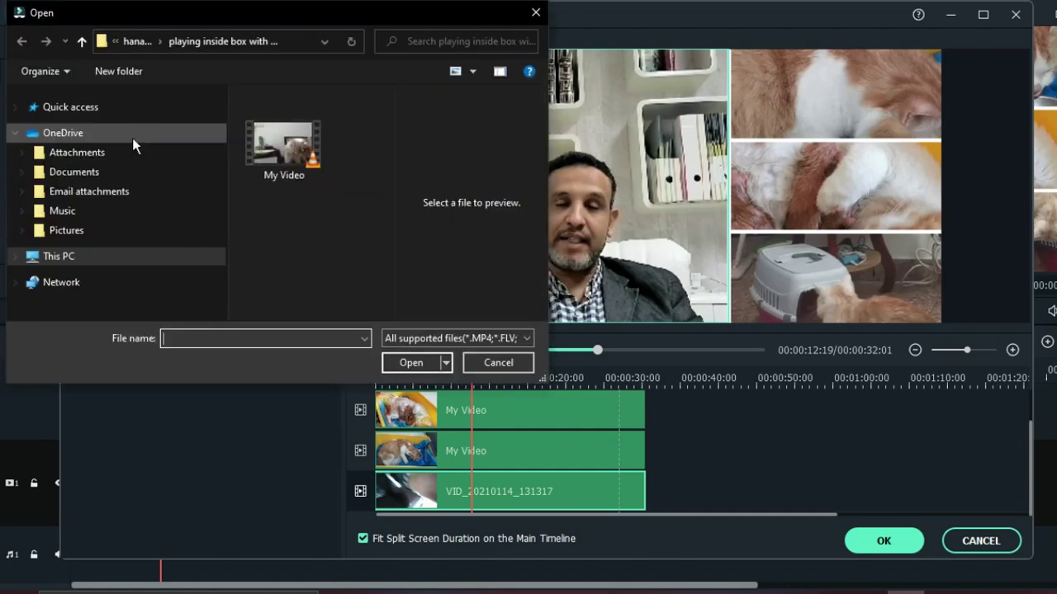
{"action": "scroll", "coordinate": [165, 190], "scroll_direction": "down", "scroll_amount": 5}
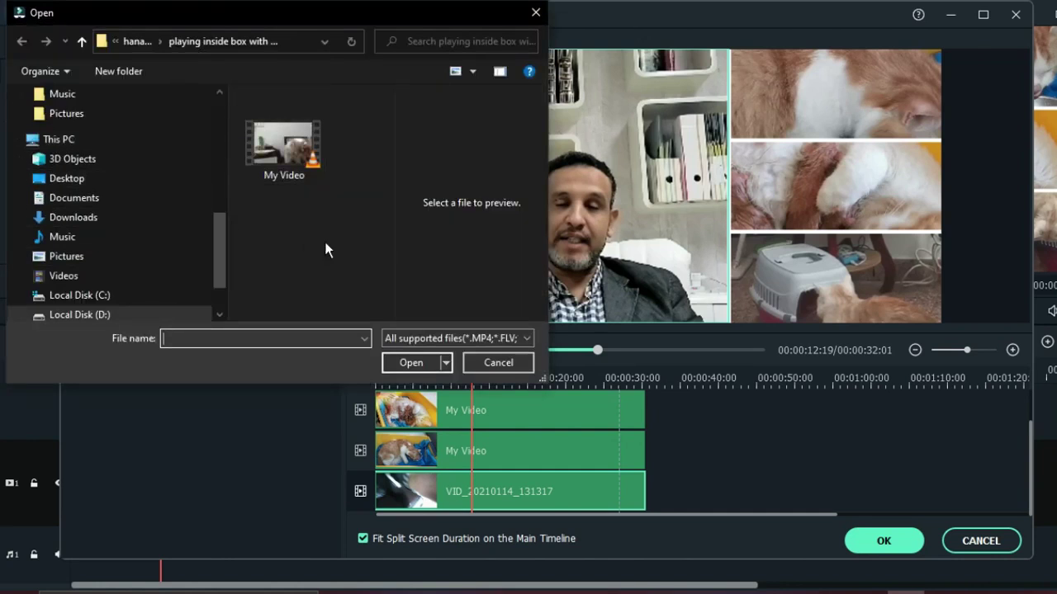
{"action": "left_click", "coordinate": [498, 362]}
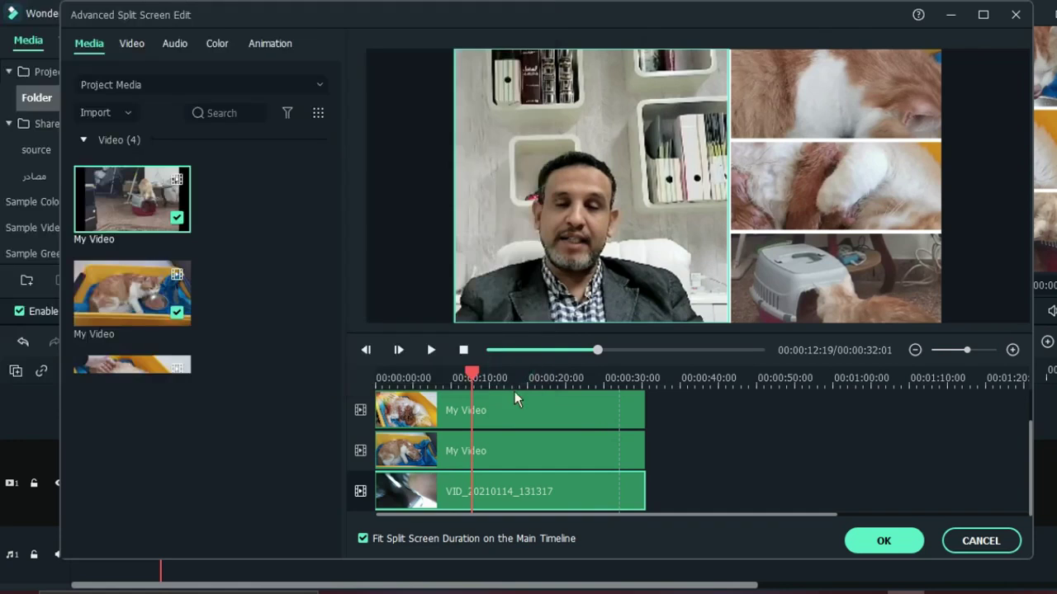
Step: Select the VID_20210114_131317 clip and examine its Color Enhancement, White Balance, Tone and 3D LUT settings
{"action": "left_click", "coordinate": [820, 194]}
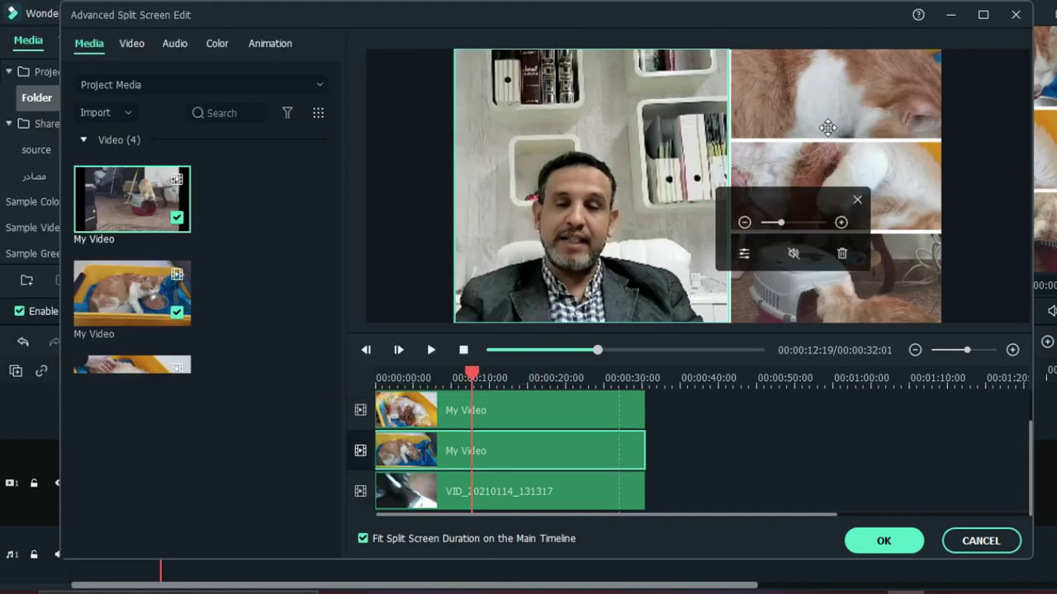
{"action": "left_click", "coordinate": [890, 274]}
{"action": "left_click", "coordinate": [625, 171]}
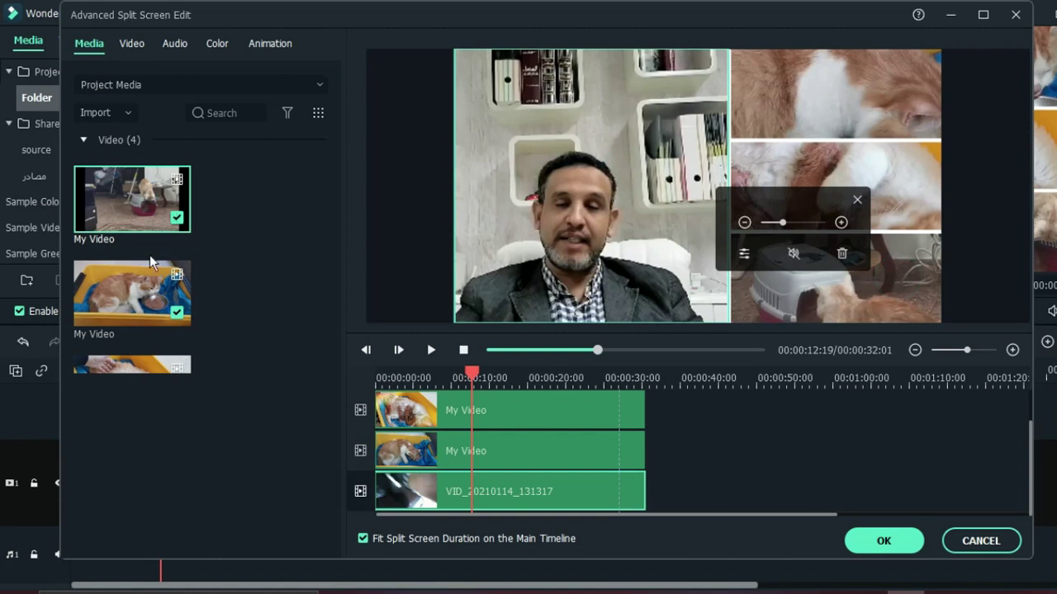
{"action": "left_click", "coordinate": [223, 44]}
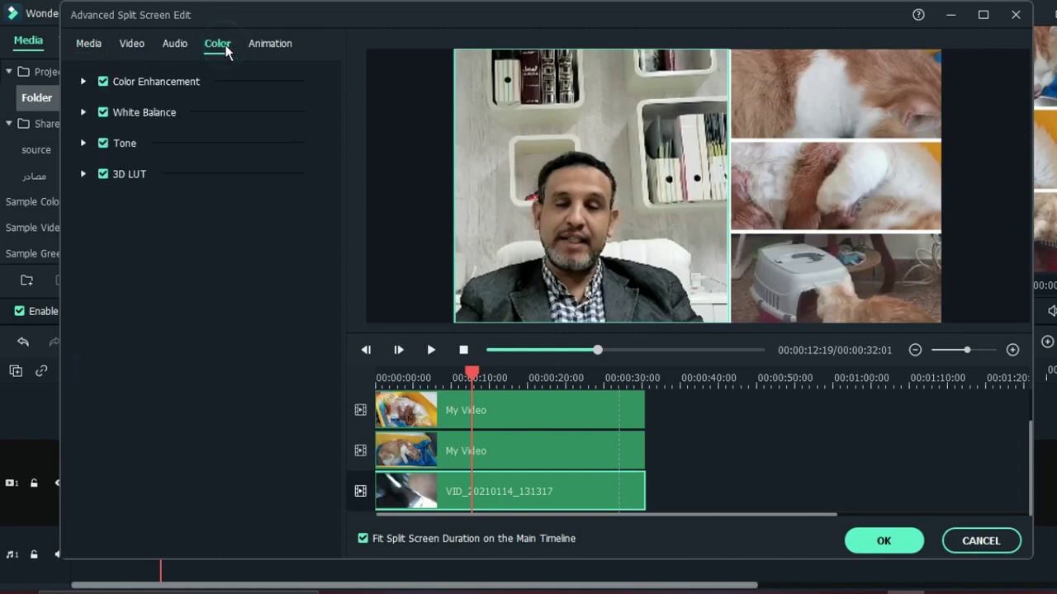
{"action": "left_click", "coordinate": [84, 81]}
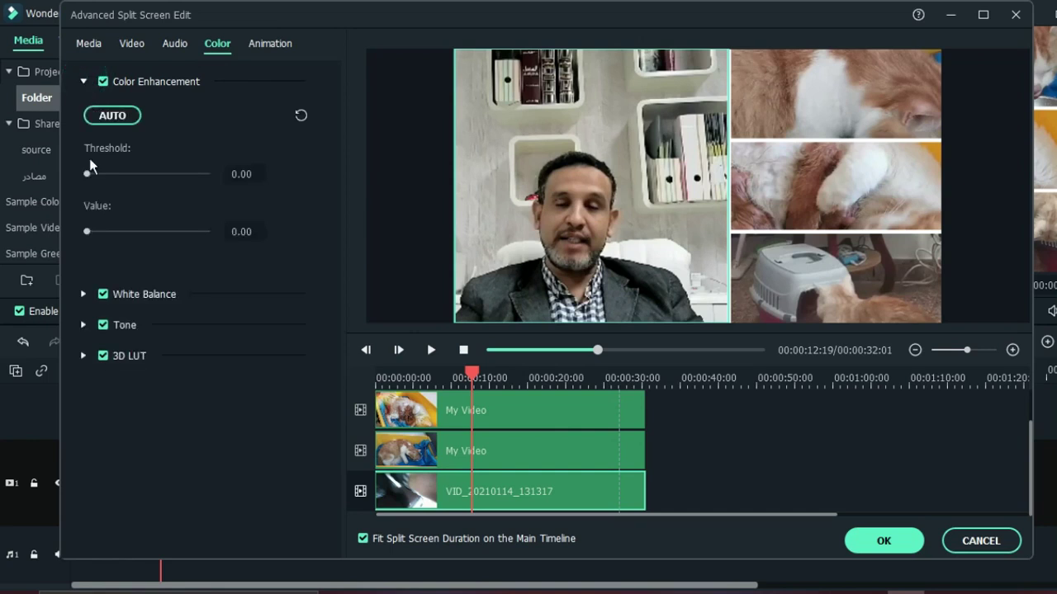
{"action": "left_click", "coordinate": [82, 294]}
{"action": "scroll", "coordinate": [147, 280], "scroll_direction": "down", "scroll_amount": 1}
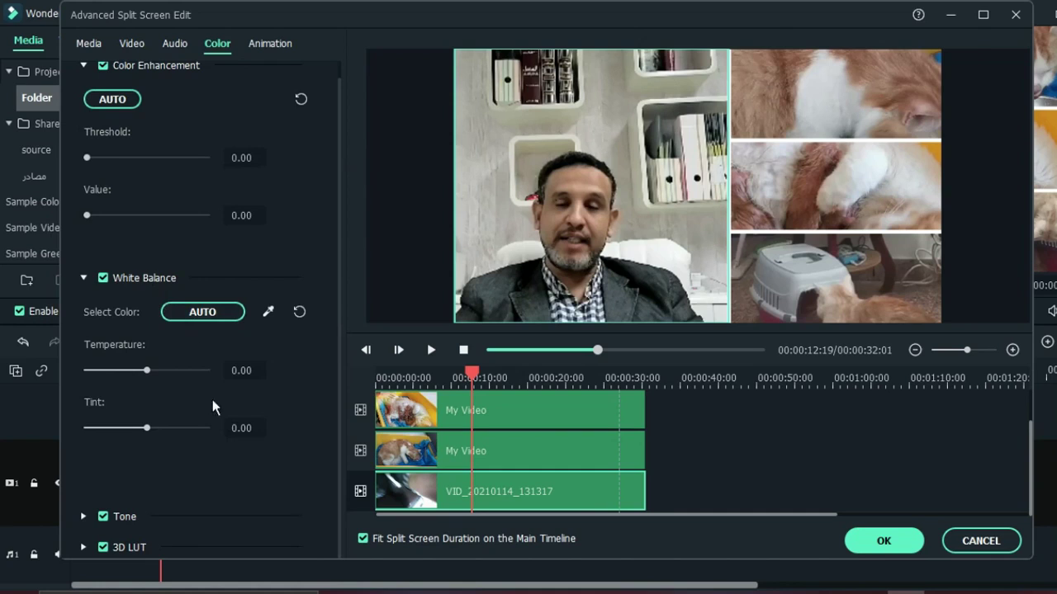
{"action": "left_click", "coordinate": [83, 516]}
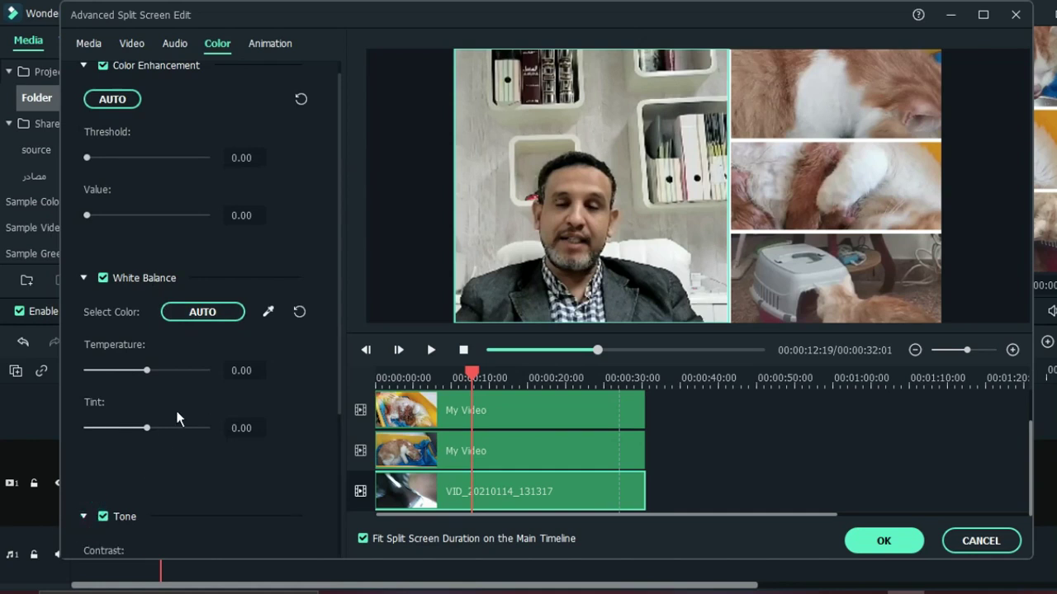
{"action": "scroll", "coordinate": [231, 346], "scroll_direction": "down", "scroll_amount": 5}
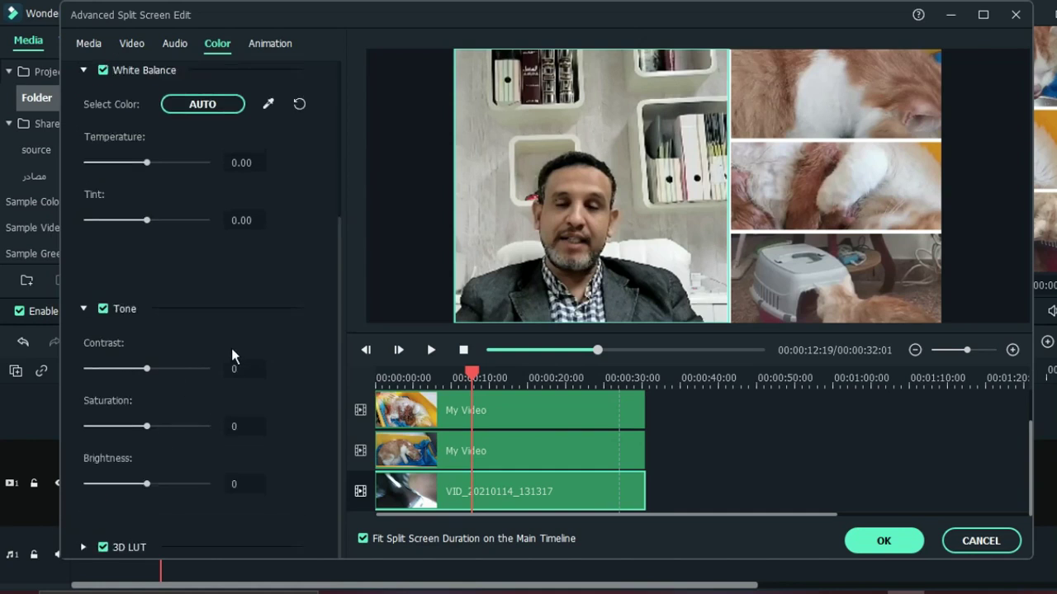
{"action": "left_click", "coordinate": [83, 547]}
{"action": "scroll", "coordinate": [177, 417], "scroll_direction": "down", "scroll_amount": 1}
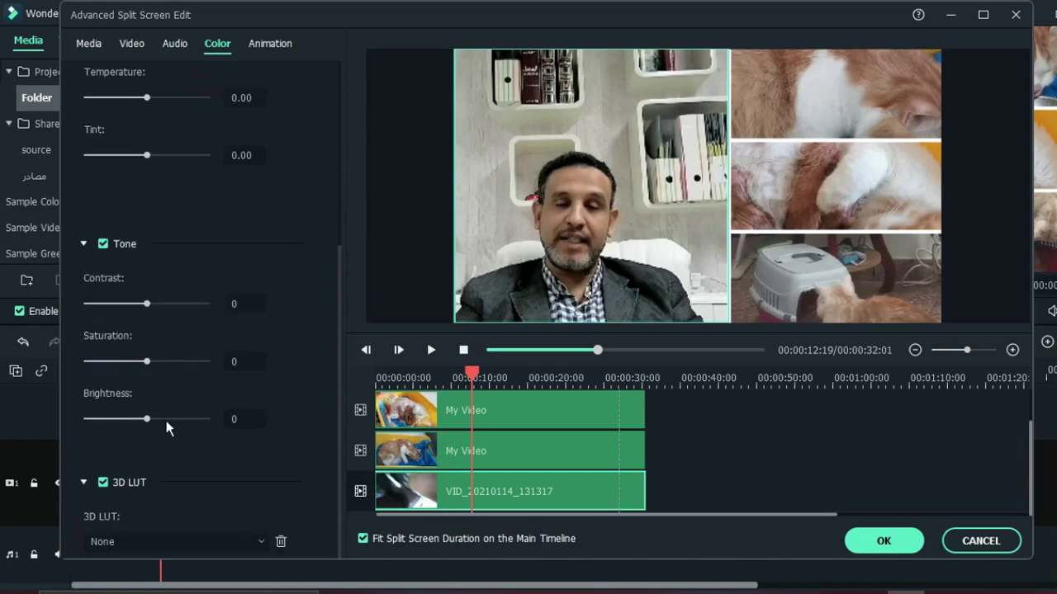
Step: Browse the 3D LUT presets and apply B&W Film to the VID_20210114_131317 clip
{"action": "left_click", "coordinate": [254, 544]}
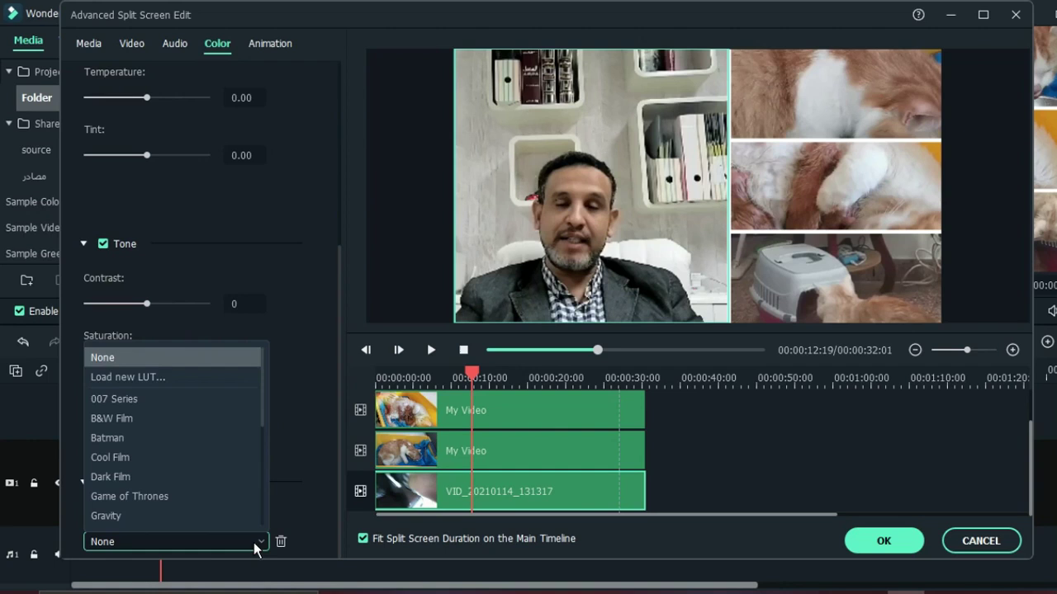
{"action": "scroll", "coordinate": [200, 437], "scroll_direction": "down", "scroll_amount": 3}
{"action": "scroll", "coordinate": [222, 459], "scroll_direction": "up", "scroll_amount": 3}
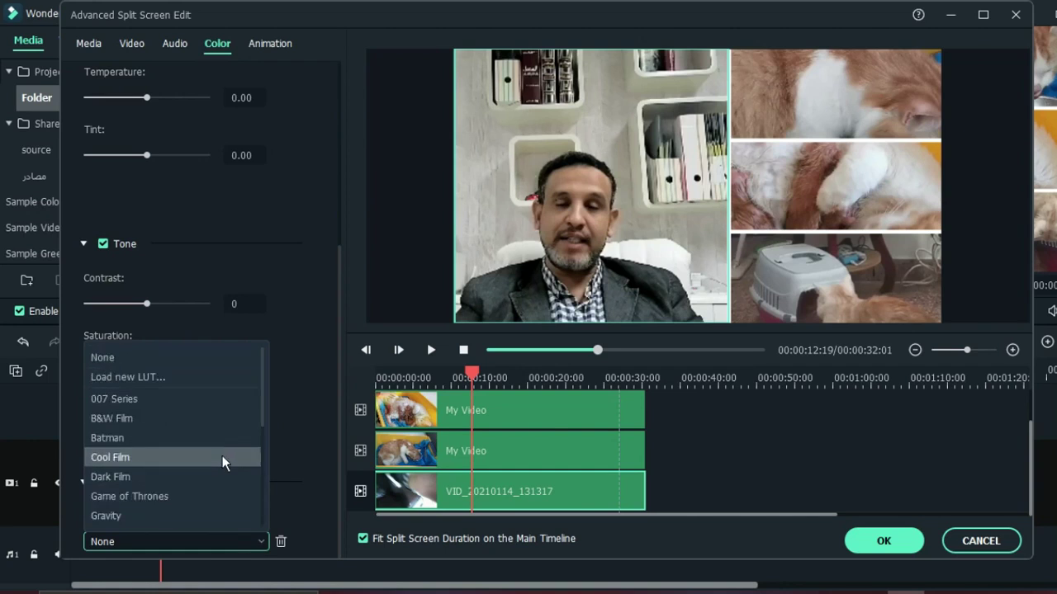
{"action": "left_click", "coordinate": [296, 494]}
{"action": "left_click", "coordinate": [262, 545]}
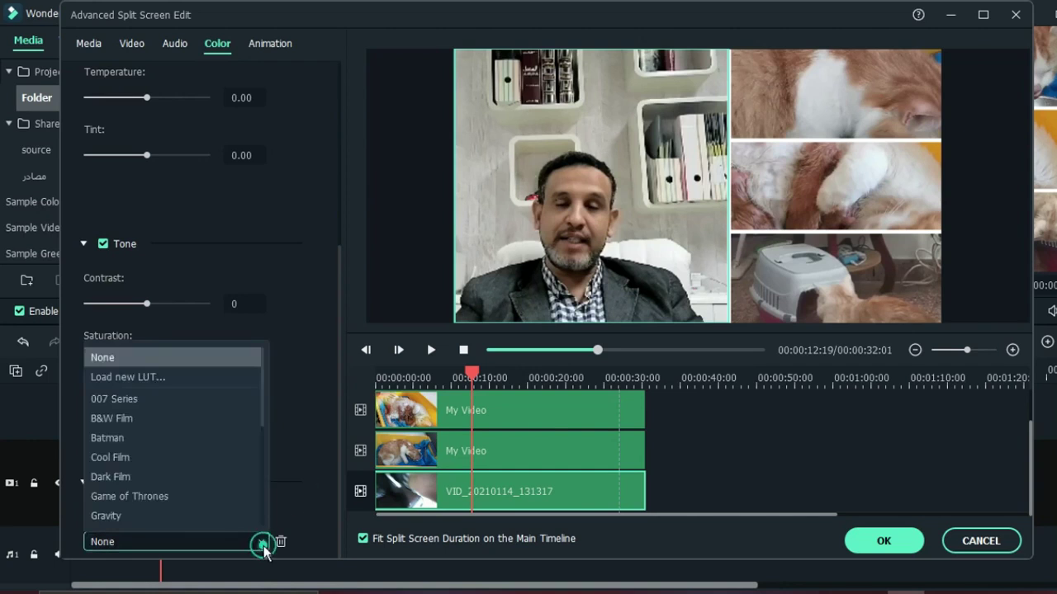
{"action": "left_click", "coordinate": [132, 420]}
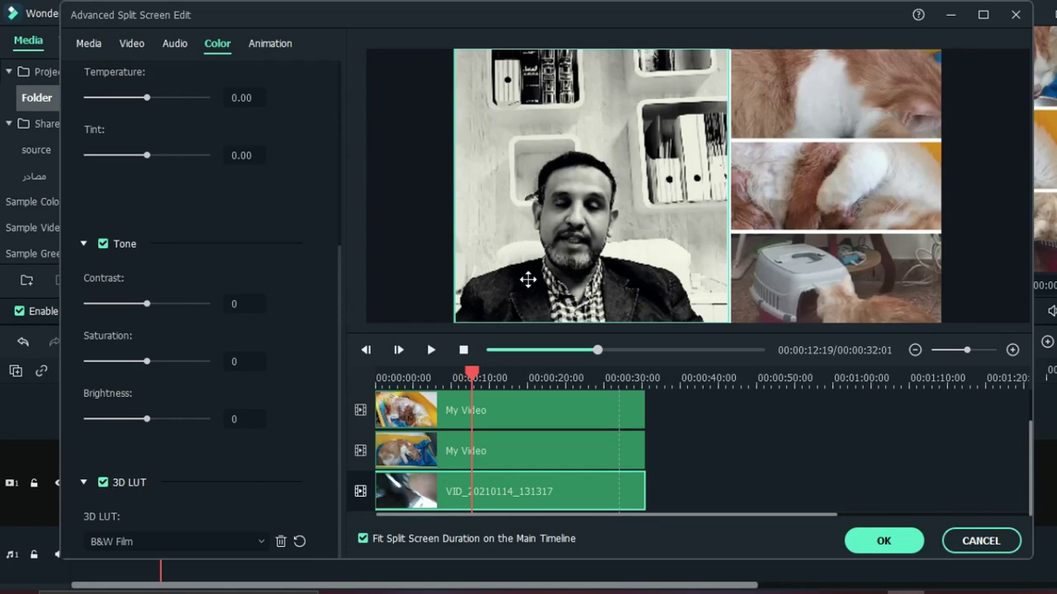
Step: Try the Cool Film and Star Wars 3D LUT presets on the VID_20210114_131317 clip
{"action": "left_click", "coordinate": [259, 546]}
{"action": "scroll", "coordinate": [153, 419], "scroll_direction": "down", "scroll_amount": 1}
{"action": "left_click", "coordinate": [148, 438]}
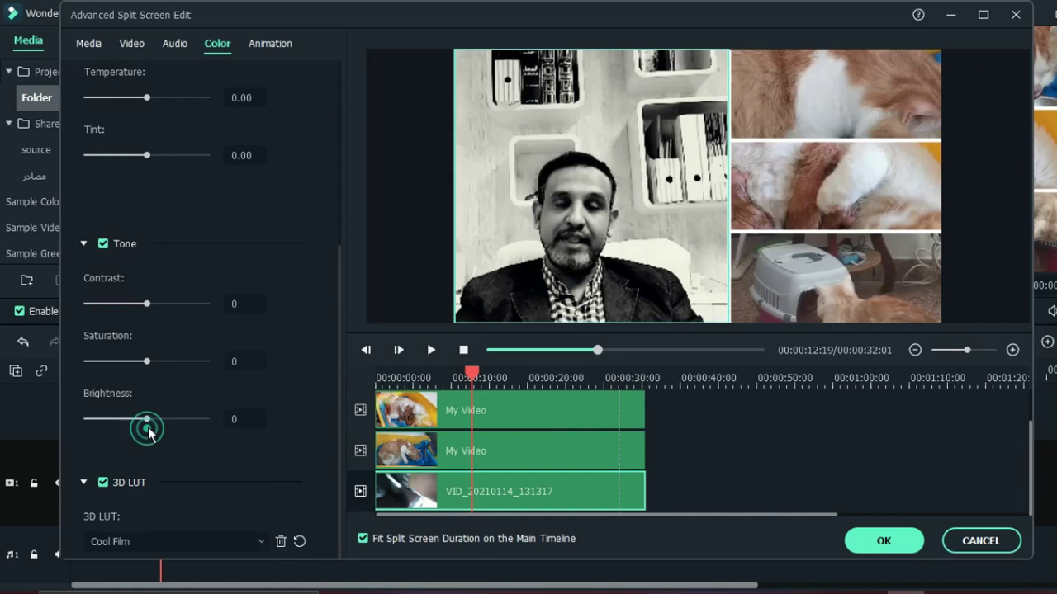
{"action": "left_click", "coordinate": [259, 542]}
{"action": "scroll", "coordinate": [215, 486], "scroll_direction": "down", "scroll_amount": 1}
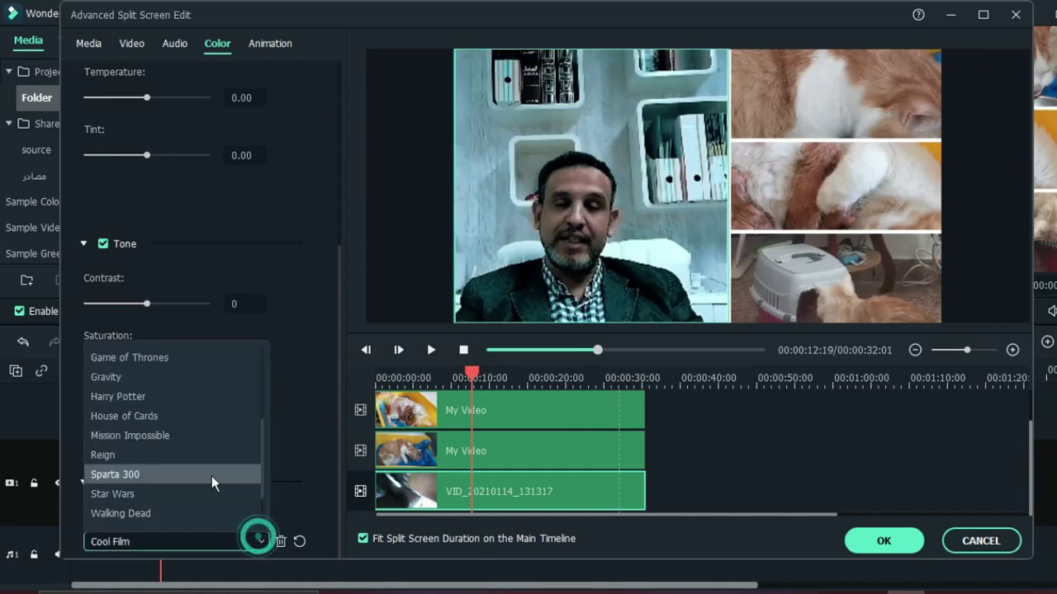
{"action": "left_click", "coordinate": [190, 491]}
Step: Set the 3D LUT of the VID_20210114_131317 clip back to None
{"action": "left_click", "coordinate": [262, 542]}
{"action": "scroll", "coordinate": [209, 417], "scroll_direction": "up", "scroll_amount": 3}
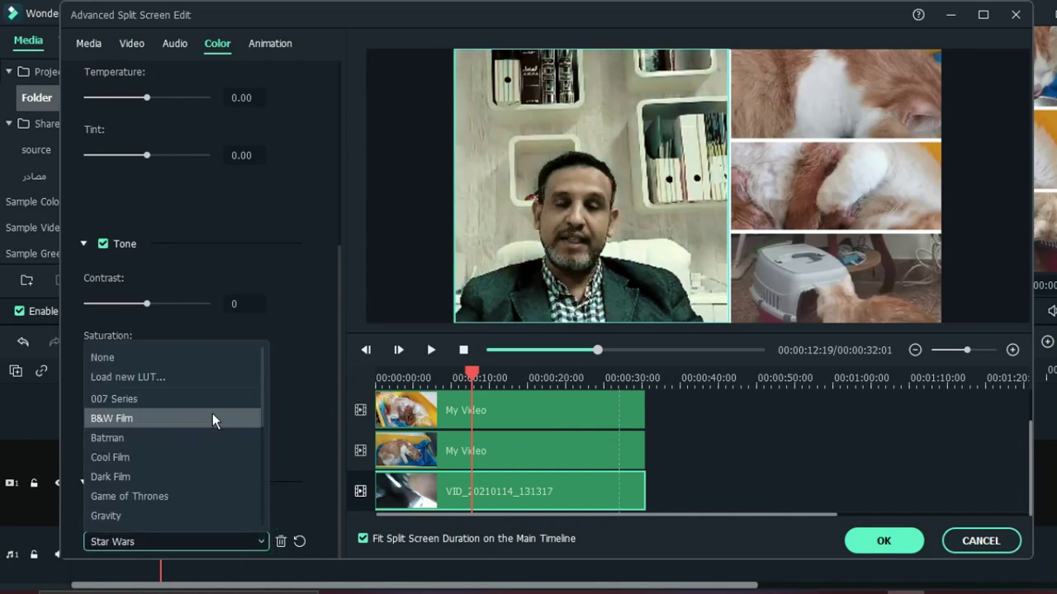
{"action": "left_click", "coordinate": [167, 361]}
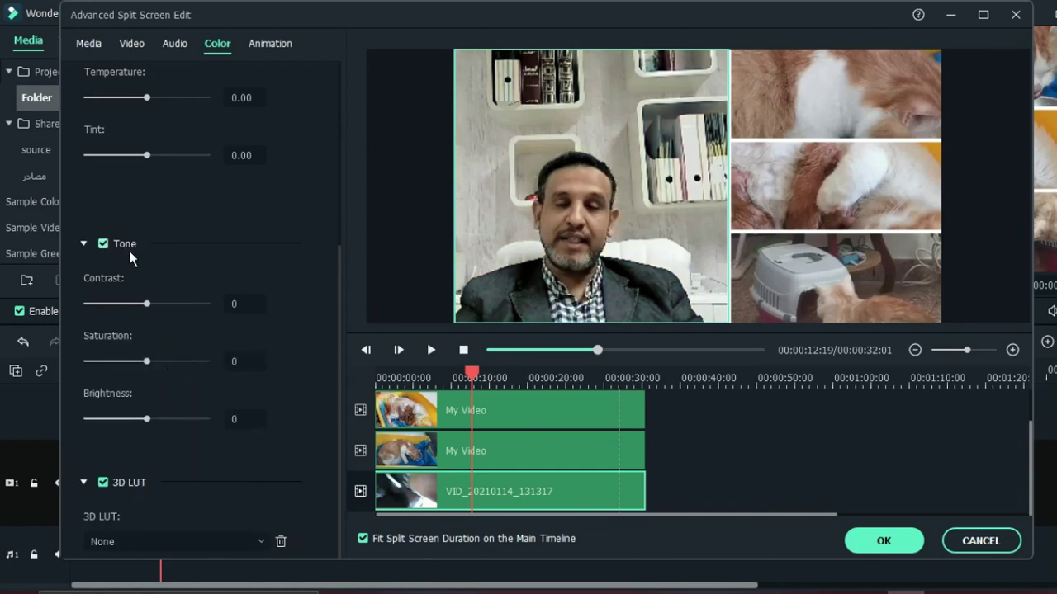
Step: Apply the Pause preset animation to the VID_20210114_131317 clip
{"action": "left_click", "coordinate": [270, 43]}
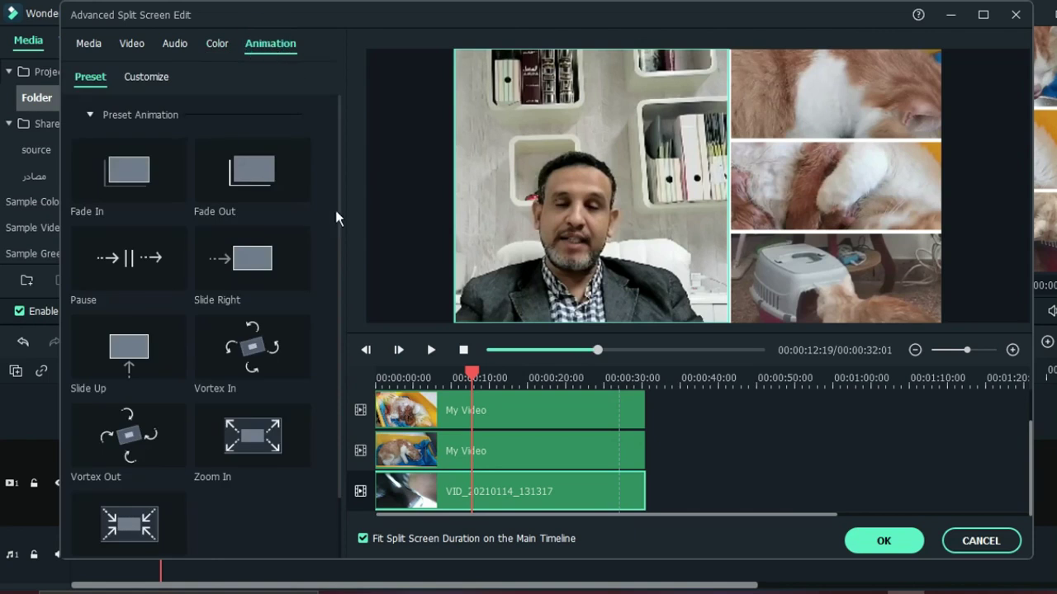
{"action": "double_click", "coordinate": [135, 267]}
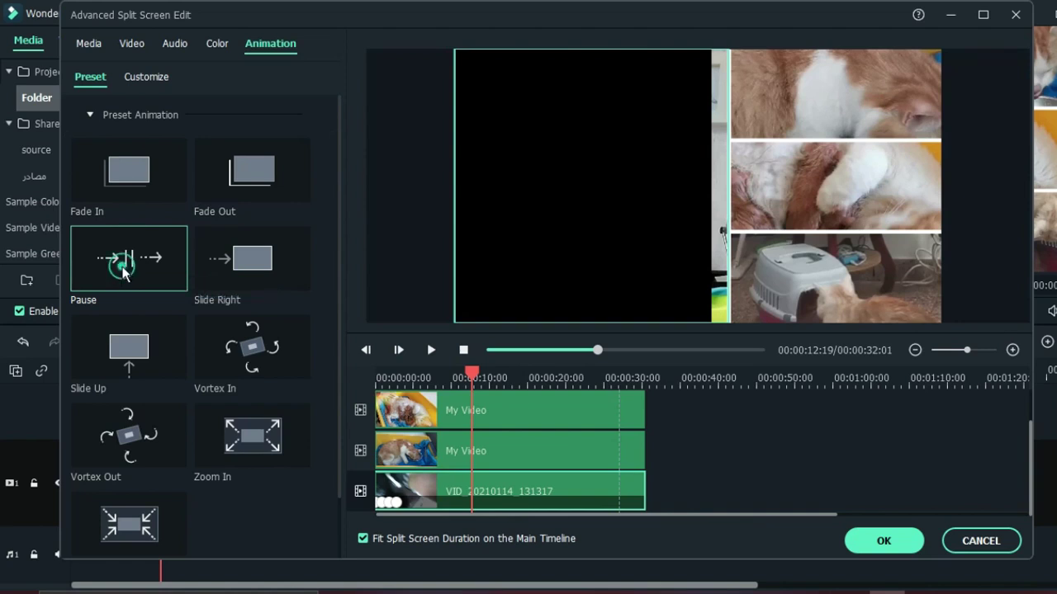
Step: Preview the Pause animation of the VID_20210114_131317 clip from the start and inspect its first seconds
{"action": "left_click", "coordinate": [377, 378]}
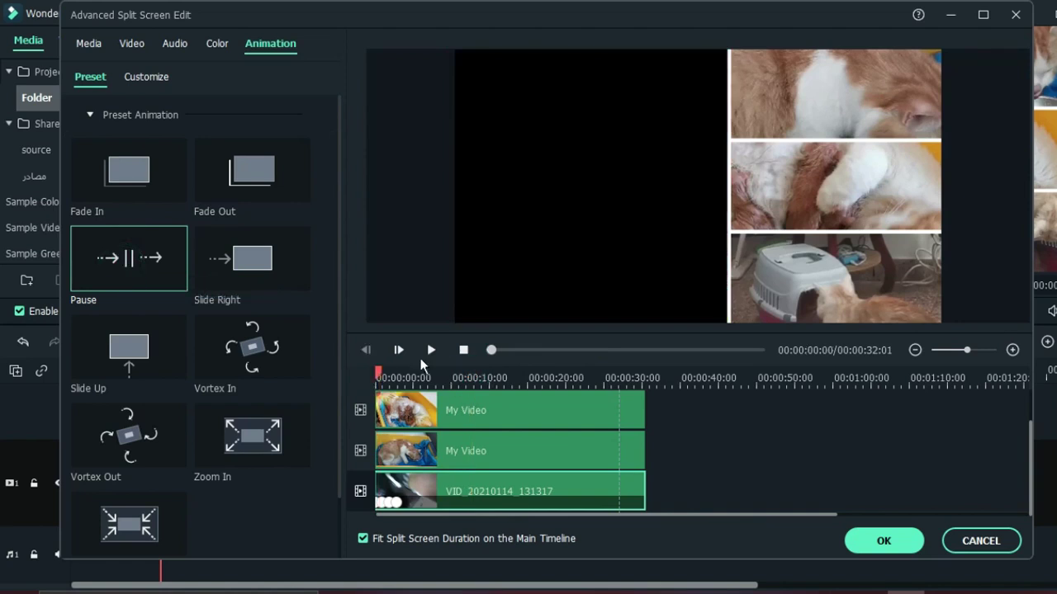
{"action": "left_click", "coordinate": [431, 350]}
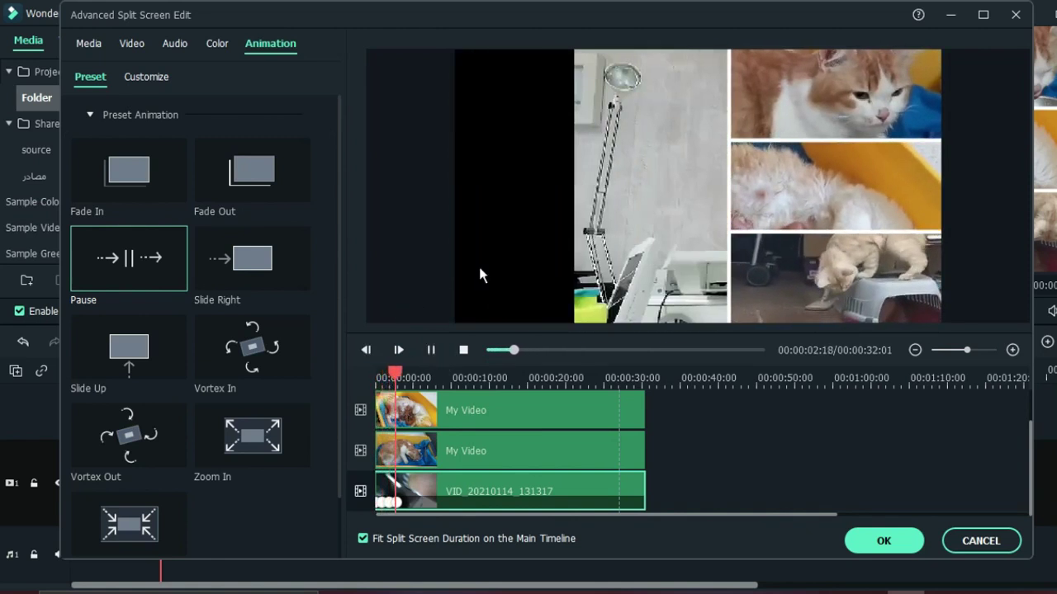
{"action": "left_click", "coordinate": [431, 350]}
{"action": "left_click_drag", "start_coordinate": [427, 379], "coordinate": [377, 379]}
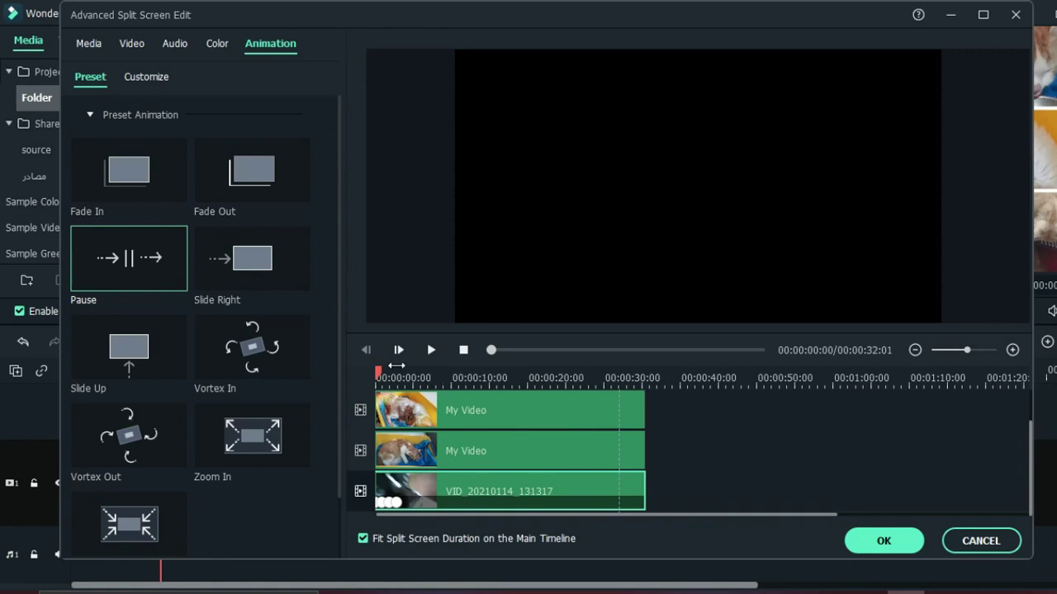
{"action": "left_click_drag", "start_coordinate": [378, 376], "coordinate": [392, 376]}
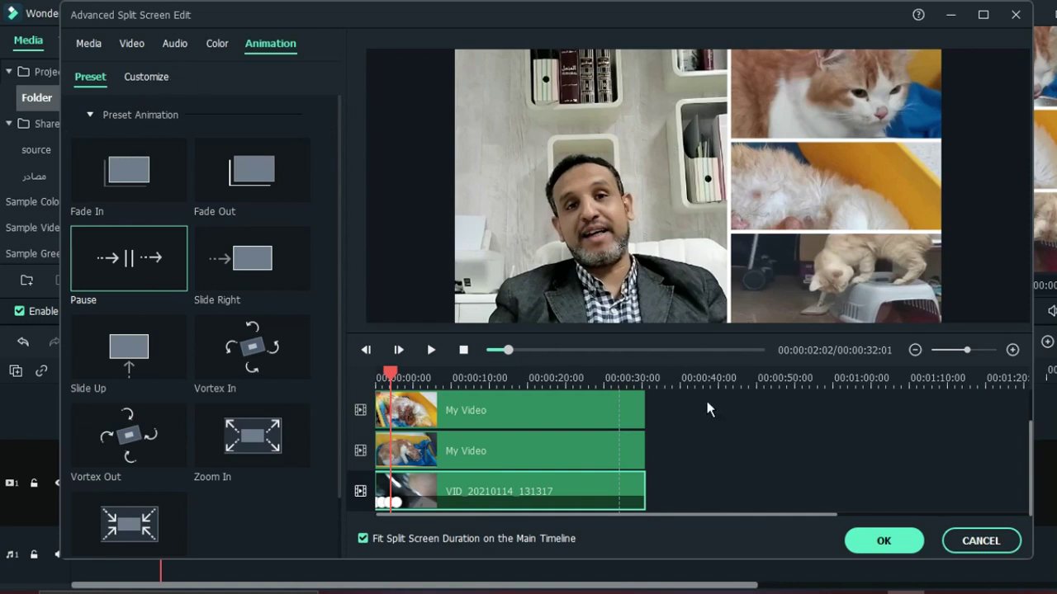
Step: Accept the advanced split screen edits and play the Split Screen 14 clip from the start of the main timeline
{"action": "left_click", "coordinate": [882, 542]}
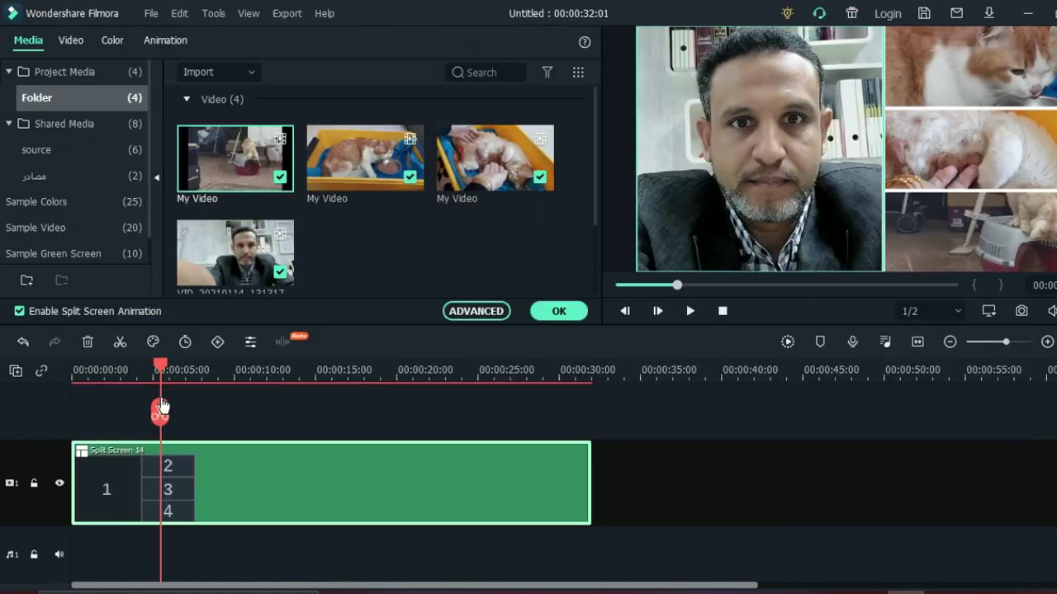
{"action": "left_click_drag", "start_coordinate": [162, 406], "coordinate": [71, 407]}
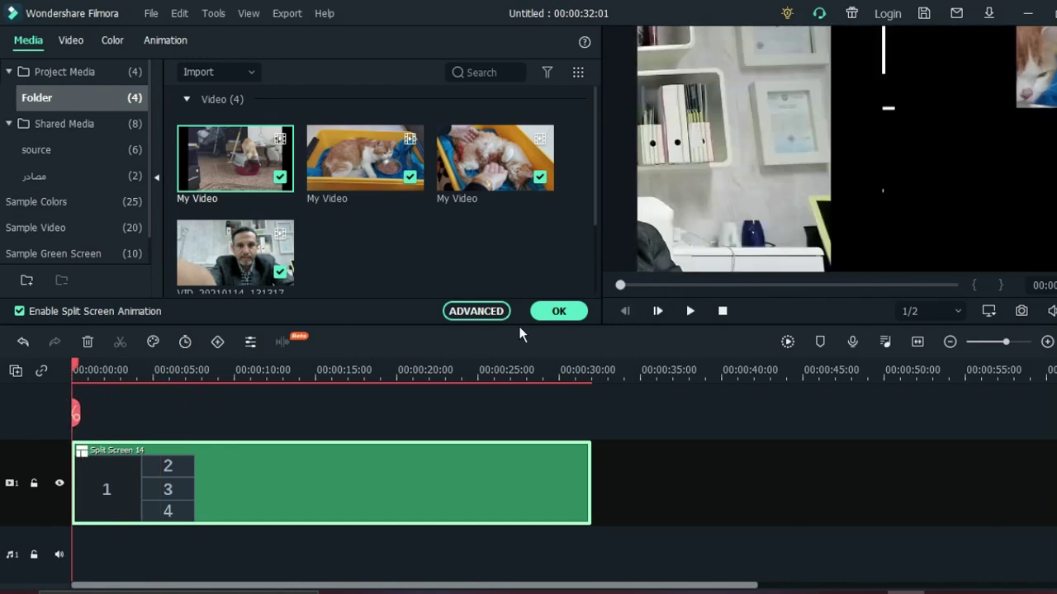
{"action": "left_click", "coordinate": [691, 315]}
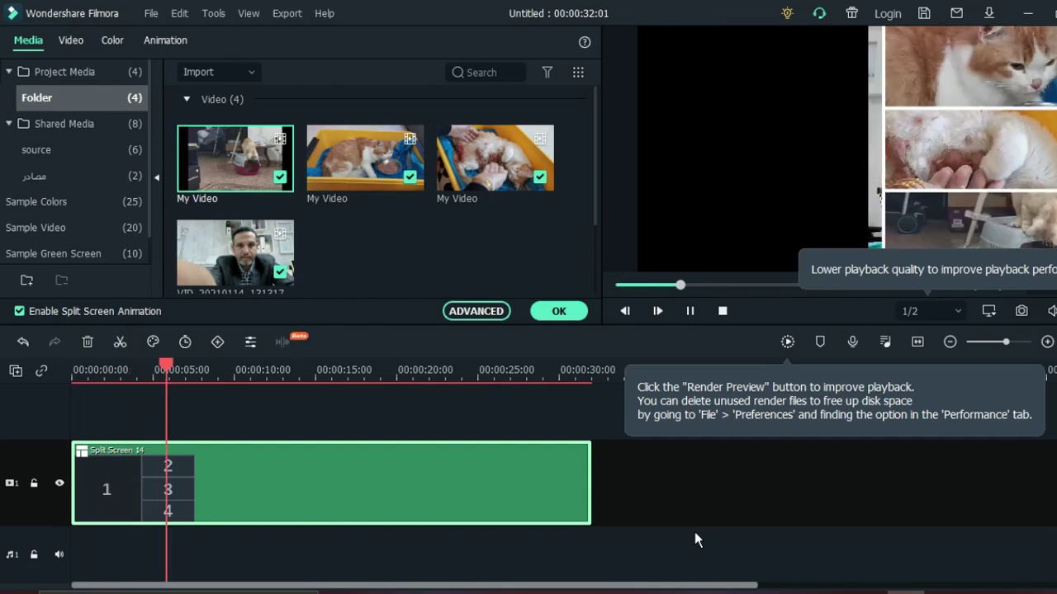
{"action": "left_click", "coordinate": [693, 311]}
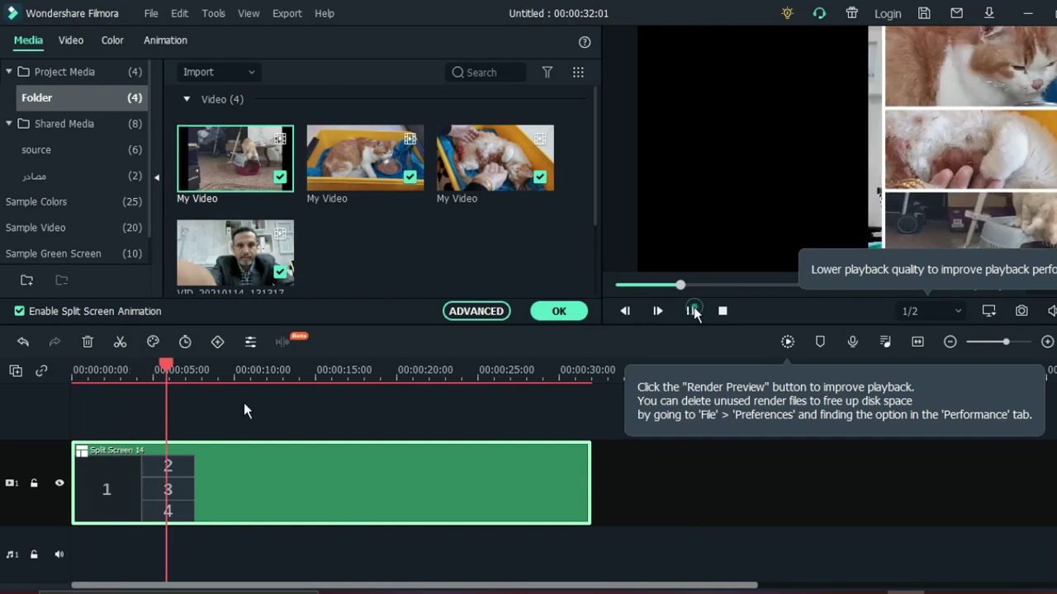
Step: In the advanced split screen editor, delete the VID_20210114_131317 clip's last two keyframes and shift its second keyframe slightly earlier
{"action": "left_click", "coordinate": [111, 487]}
{"action": "left_click", "coordinate": [656, 194]}
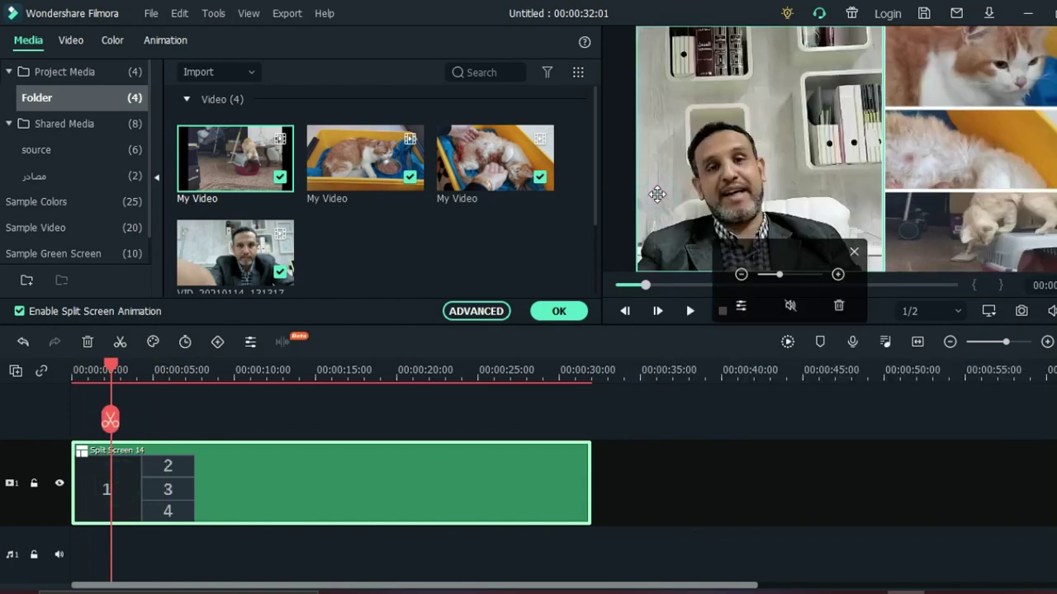
{"action": "left_click", "coordinate": [476, 312]}
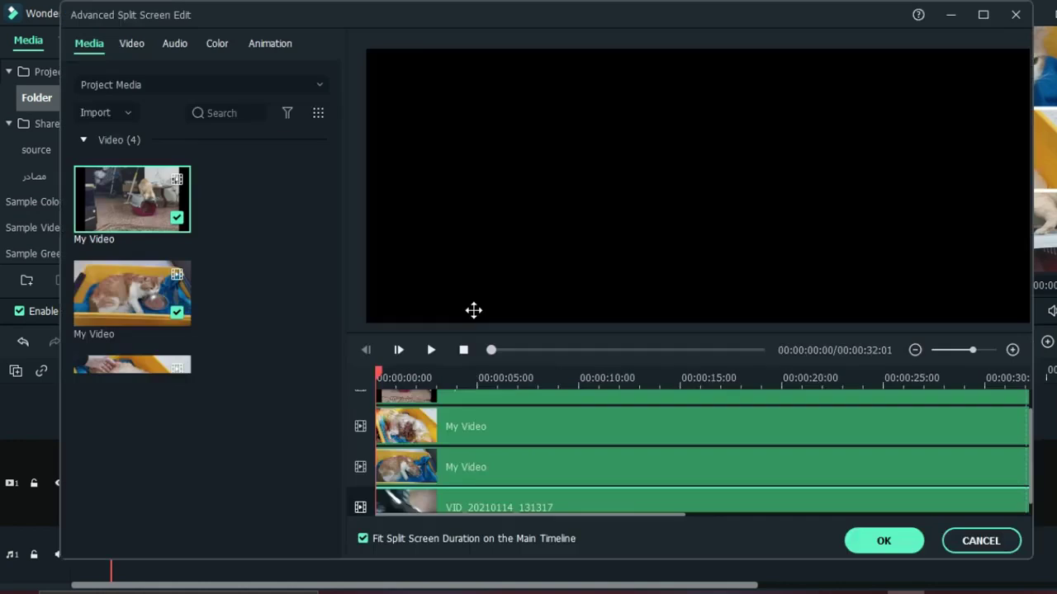
{"action": "scroll", "coordinate": [491, 417], "scroll_direction": "down", "scroll_amount": 1}
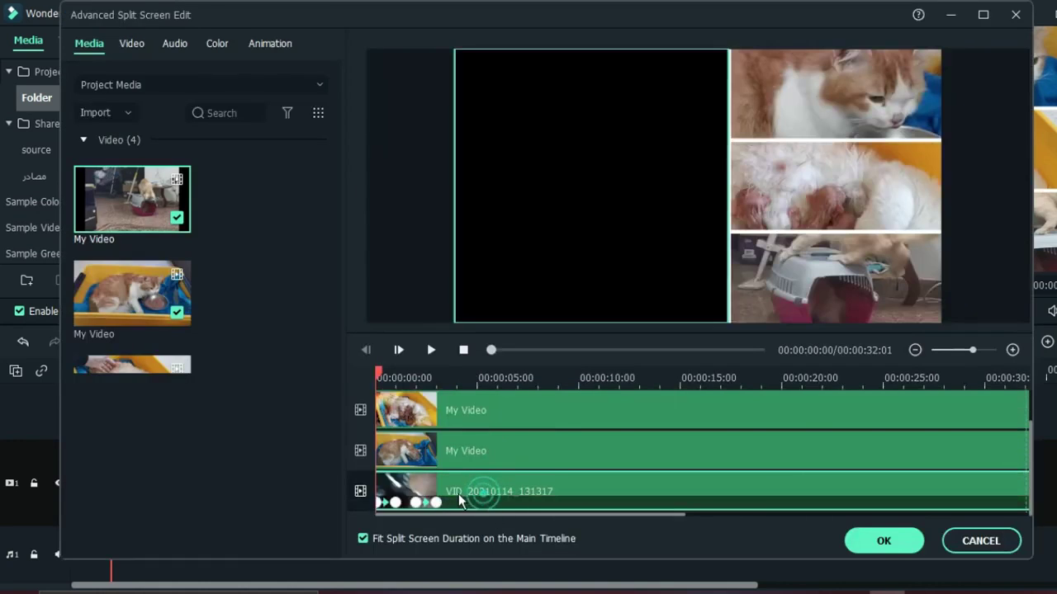
{"action": "left_click", "coordinate": [418, 506]}
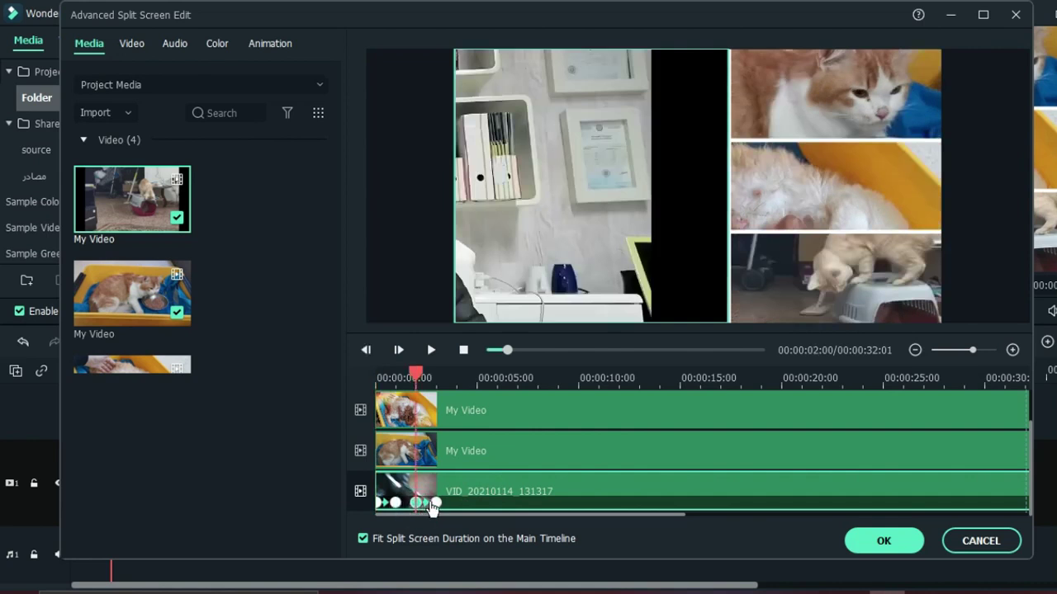
{"action": "left_click", "coordinate": [435, 505]}
{"action": "right_click", "coordinate": [435, 505]}
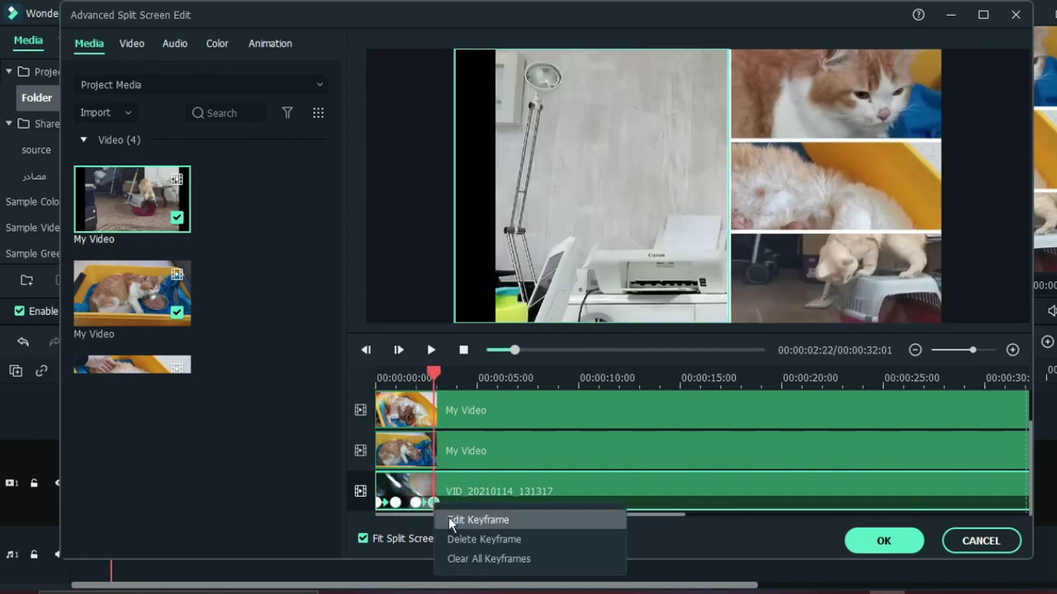
{"action": "left_click", "coordinate": [468, 536]}
{"action": "left_click", "coordinate": [416, 503]}
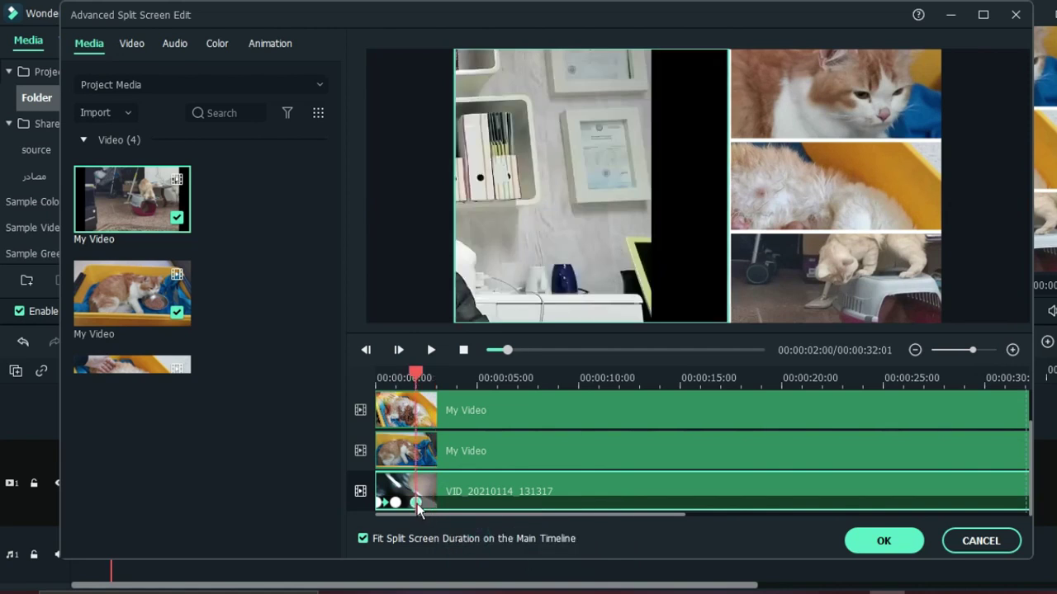
{"action": "right_click", "coordinate": [416, 503]}
{"action": "left_click", "coordinate": [438, 538]}
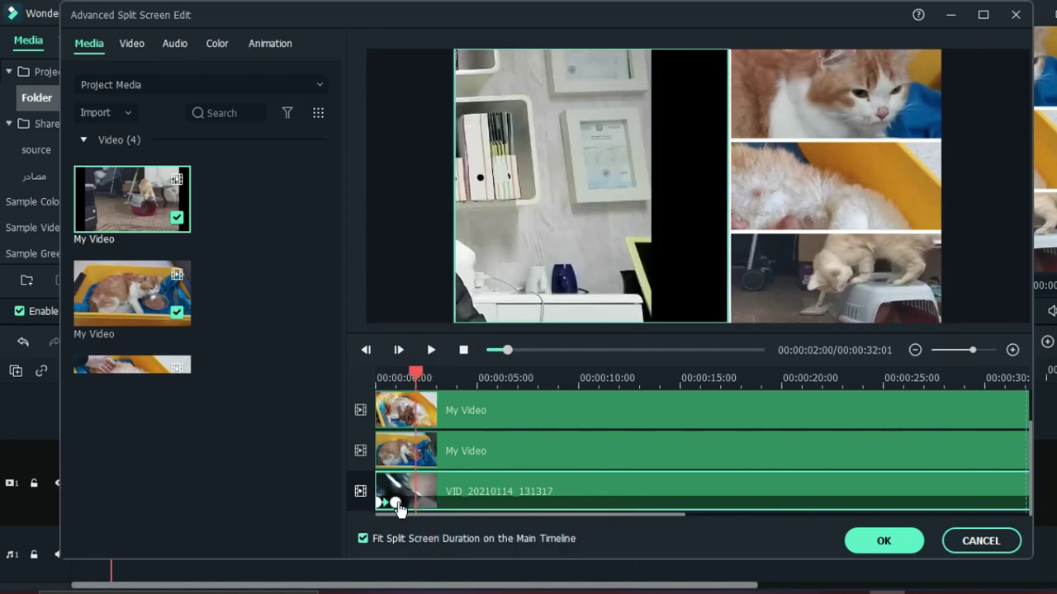
{"action": "left_click", "coordinate": [396, 504]}
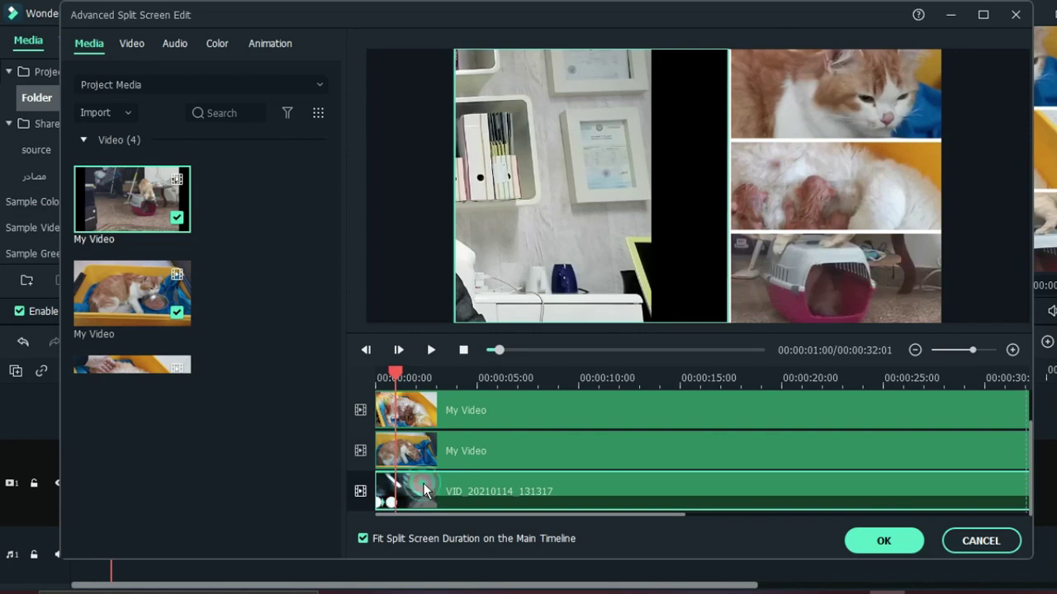
{"action": "left_click", "coordinate": [885, 542]}
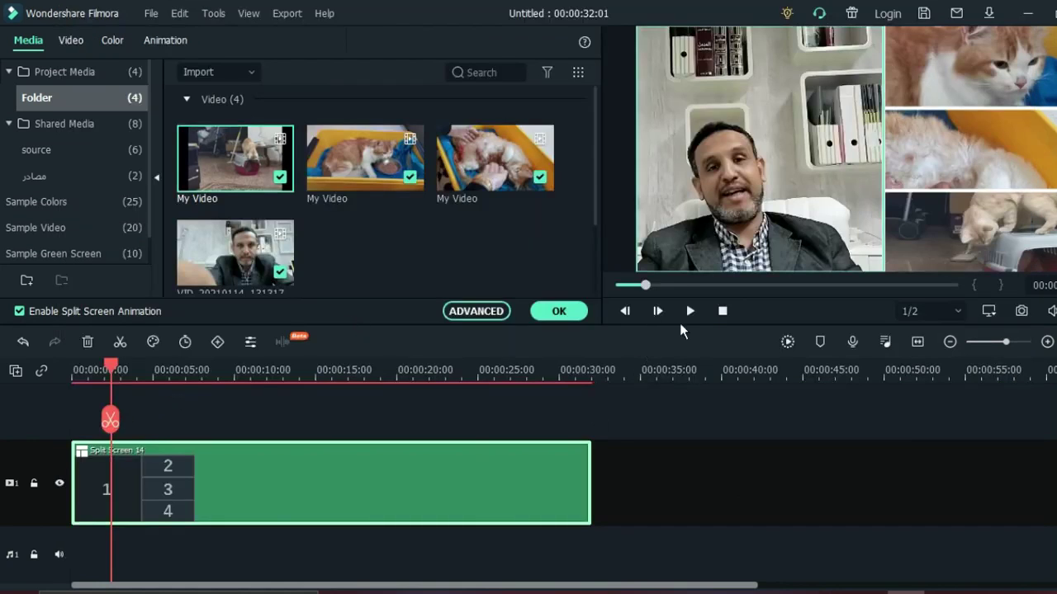
Step: Play the first seconds of the split screen to check the edited animation
{"action": "left_click", "coordinate": [722, 312]}
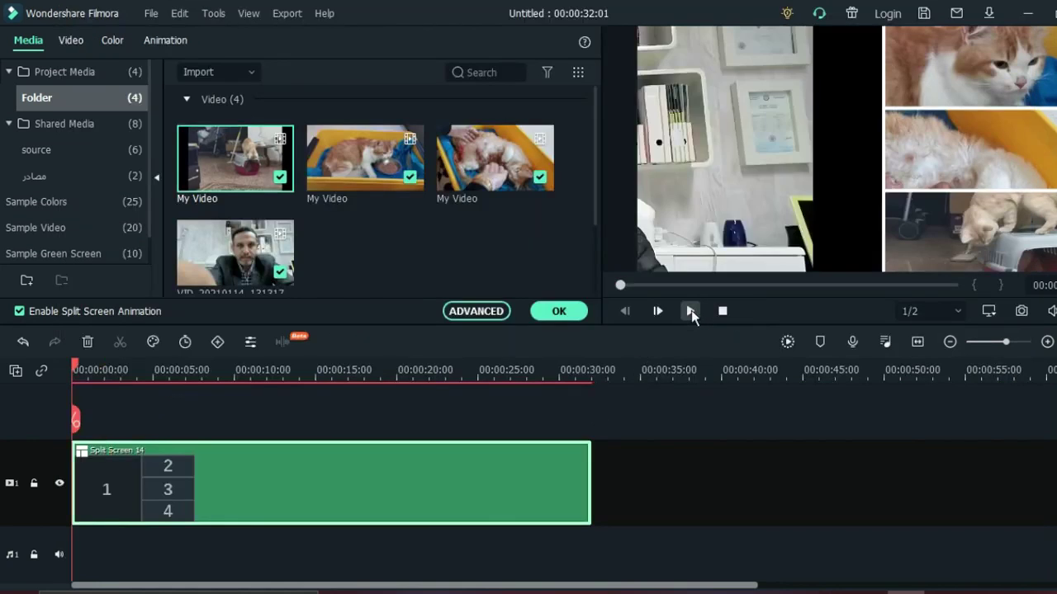
{"action": "left_click", "coordinate": [690, 311]}
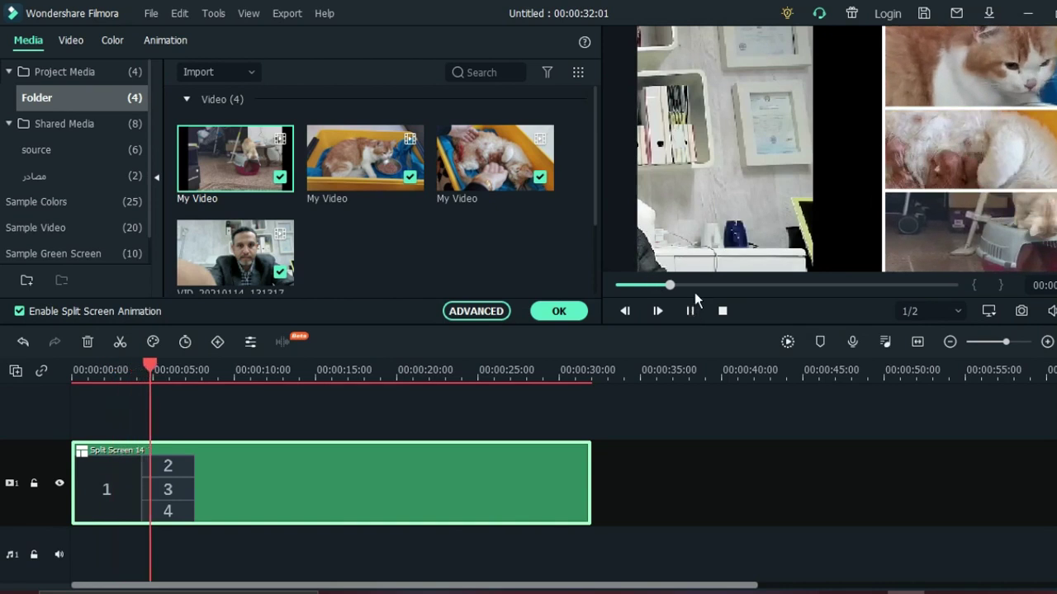
{"action": "left_click", "coordinate": [690, 311]}
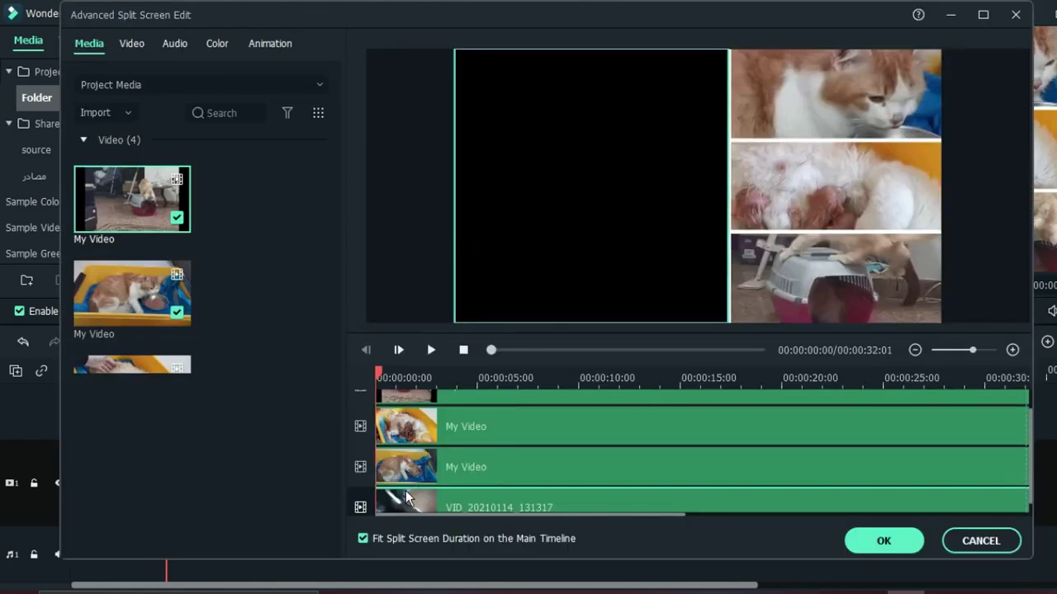
Step: In the advanced editor, move the VID_20210114_131317 clip at 00:00:01:22 to about X -175.7, Y 9.0 so the man fills the first area
{"action": "scroll", "coordinate": [392, 502], "scroll_direction": "down", "scroll_amount": 1}
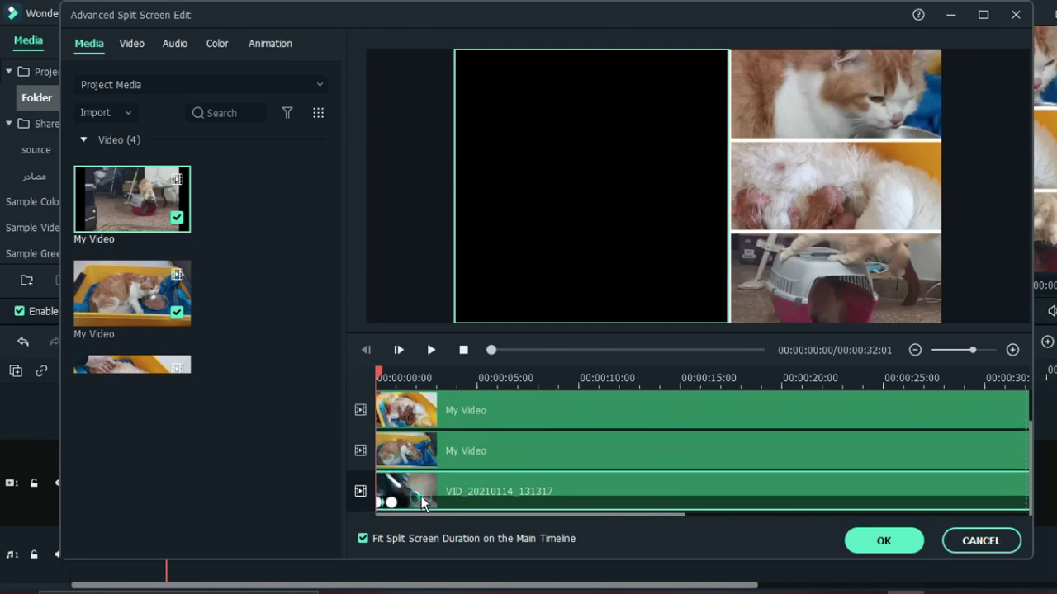
{"action": "left_click", "coordinate": [529, 228]}
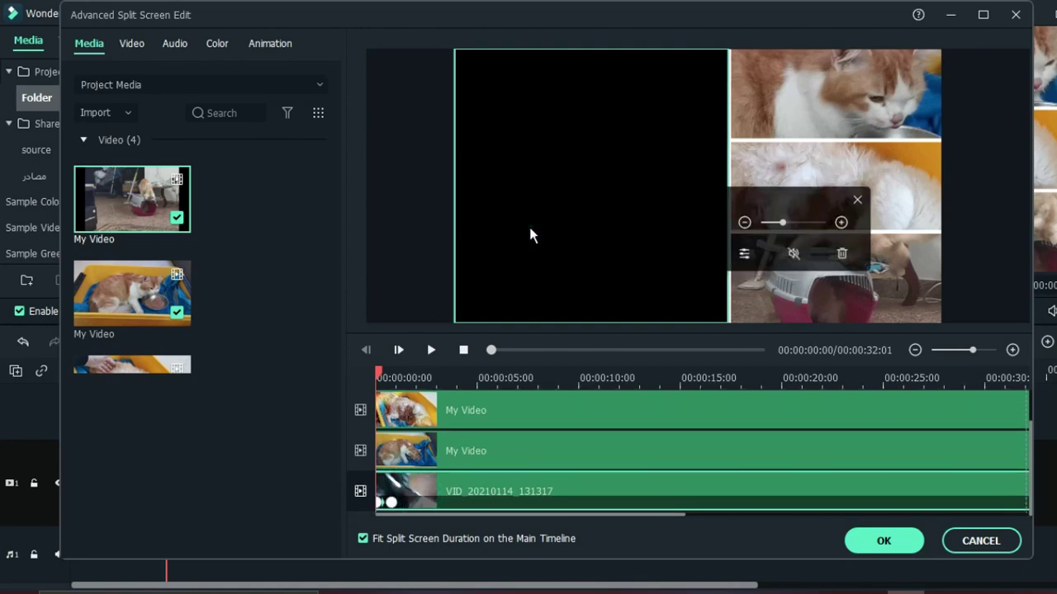
{"action": "left_click_drag", "start_coordinate": [382, 375], "coordinate": [414, 374]}
{"action": "left_click", "coordinate": [514, 226]}
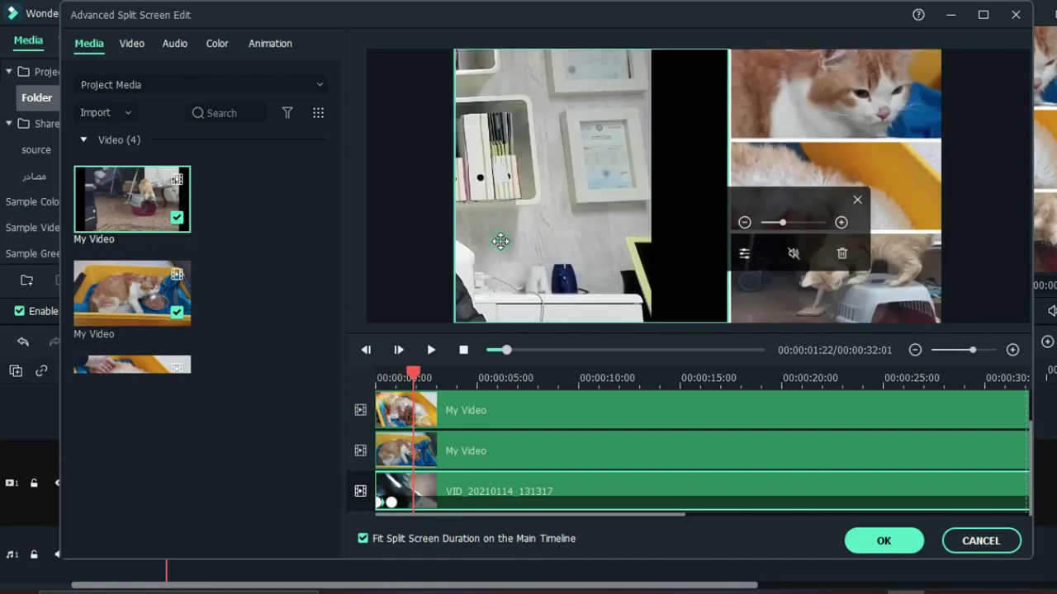
{"action": "left_click_drag", "start_coordinate": [562, 237], "coordinate": [627, 195]}
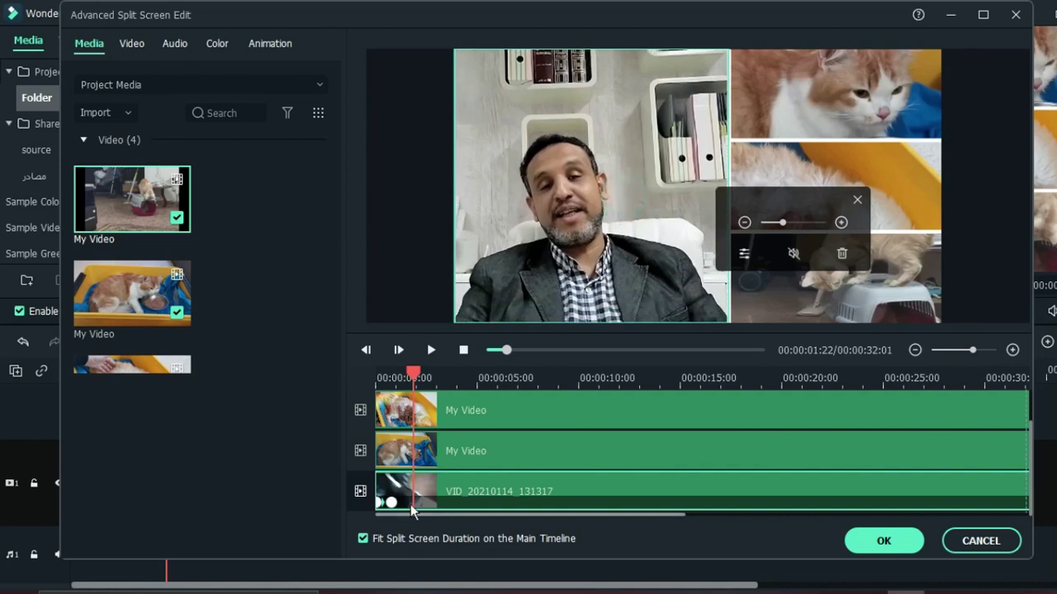
Step: Scale the VID_20210114_131317 clip to 155%, reposition it to about X -167.7, Y 16.0, and accept the advanced edits
{"action": "left_click", "coordinate": [141, 48]}
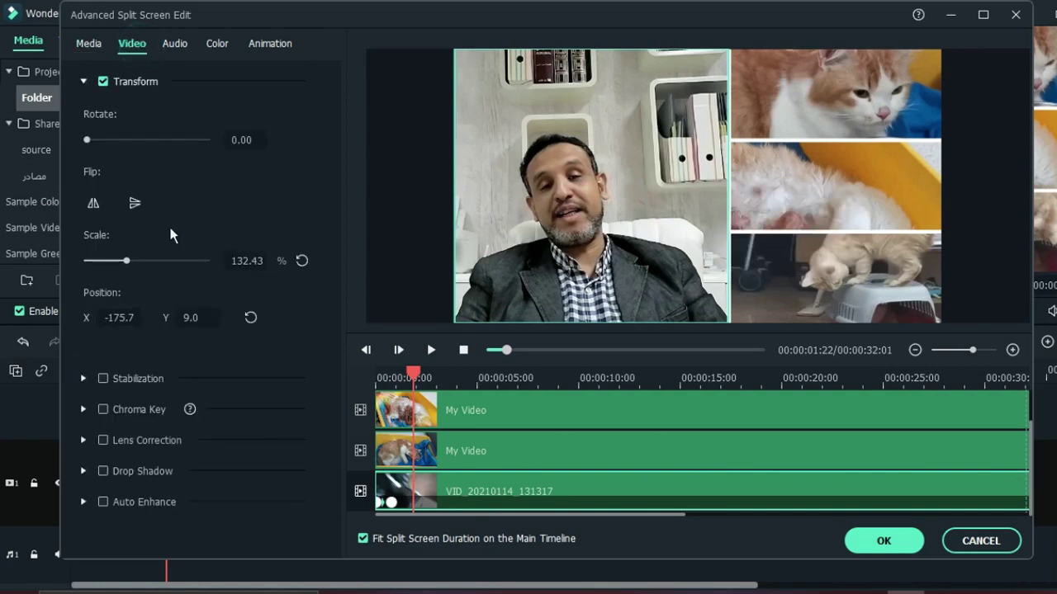
{"action": "left_click_drag", "start_coordinate": [592, 264], "coordinate": [601, 228]}
{"action": "left_click", "coordinate": [790, 222]}
{"action": "left_click_drag", "start_coordinate": [789, 221], "coordinate": [786, 221]}
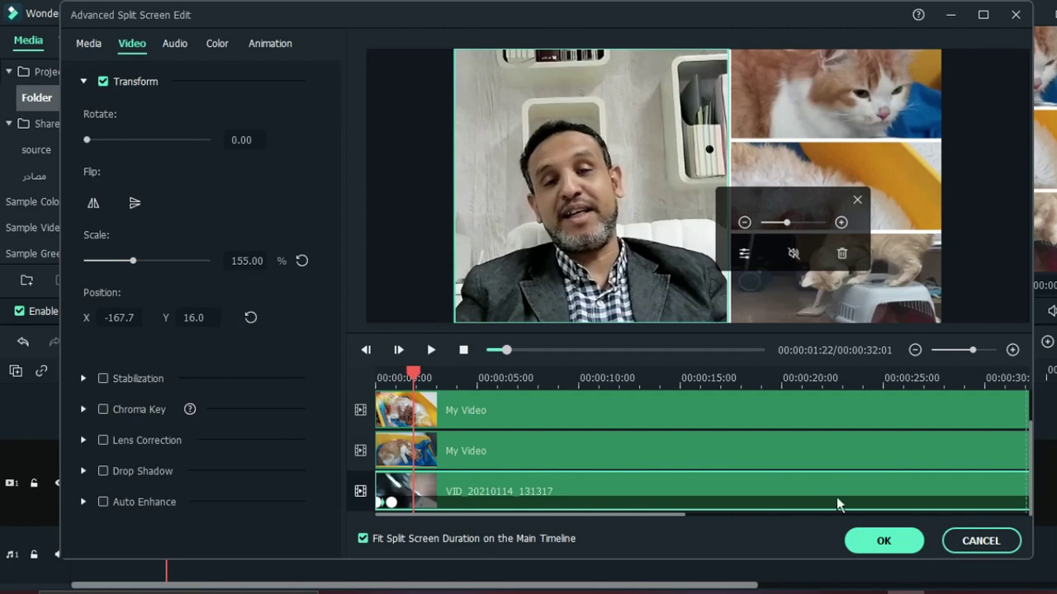
{"action": "left_click", "coordinate": [867, 537]}
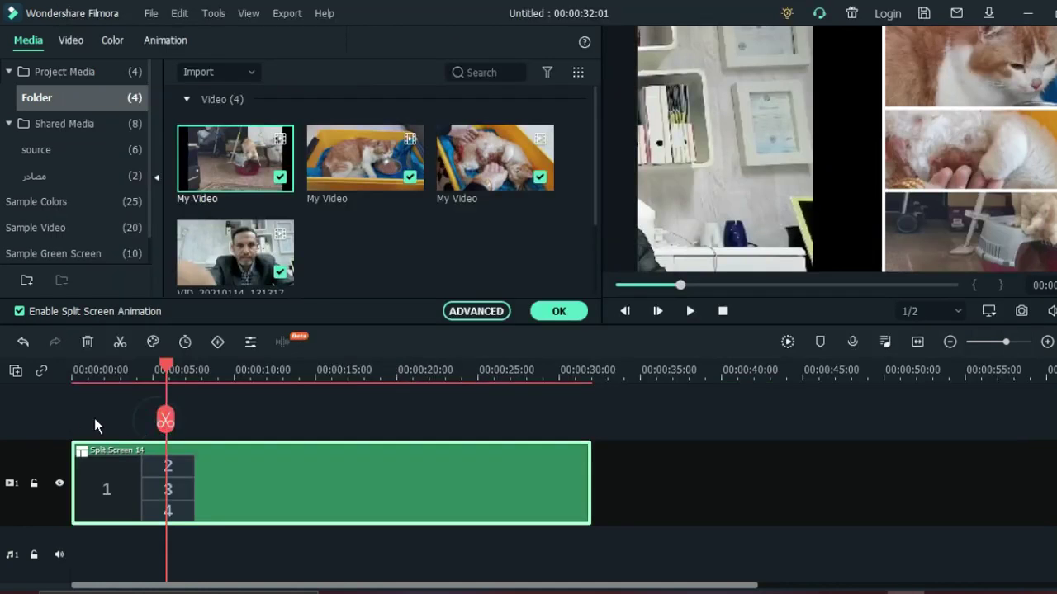
Step: Finish the split screen editing and play the whole split screen from the start
{"action": "left_click", "coordinate": [136, 422]}
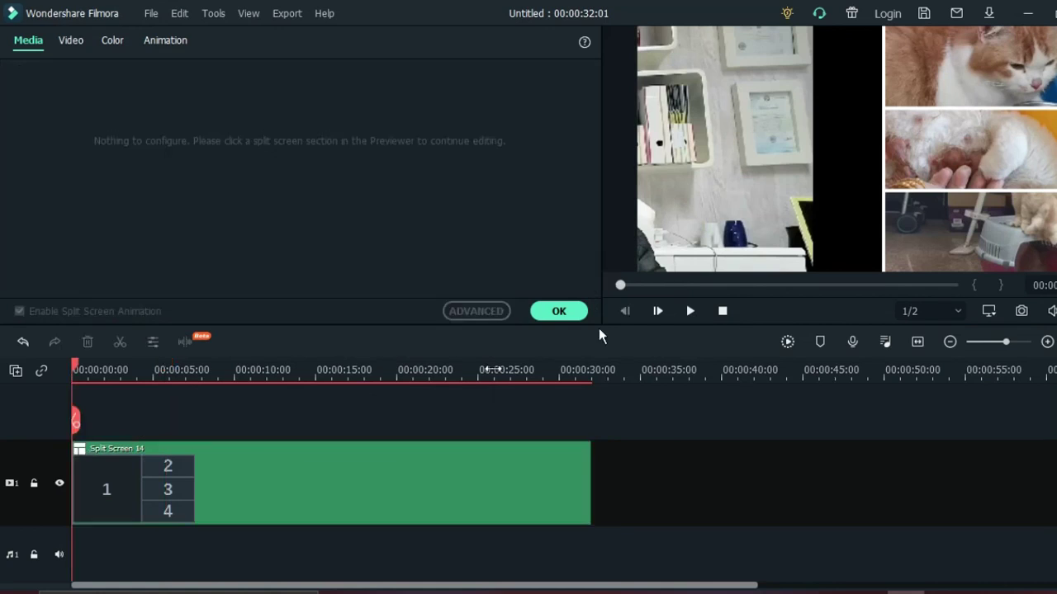
{"action": "left_click", "coordinate": [581, 313]}
{"action": "left_click", "coordinate": [720, 313]}
{"action": "left_click", "coordinate": [689, 311]}
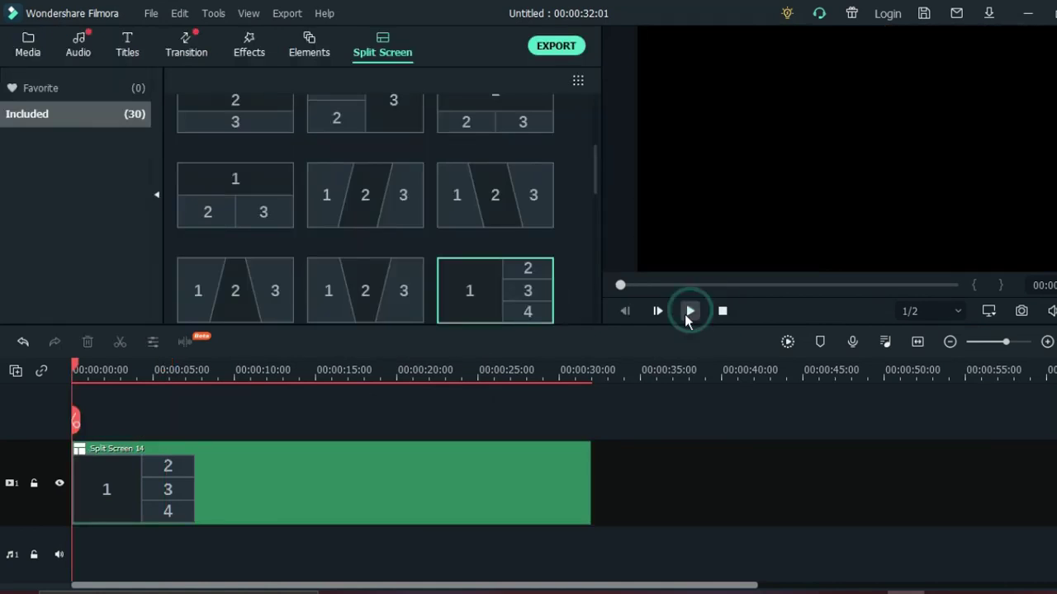
Step: Show the project media and preview the closing seconds of the split screen video
{"action": "left_click", "coordinate": [28, 45]}
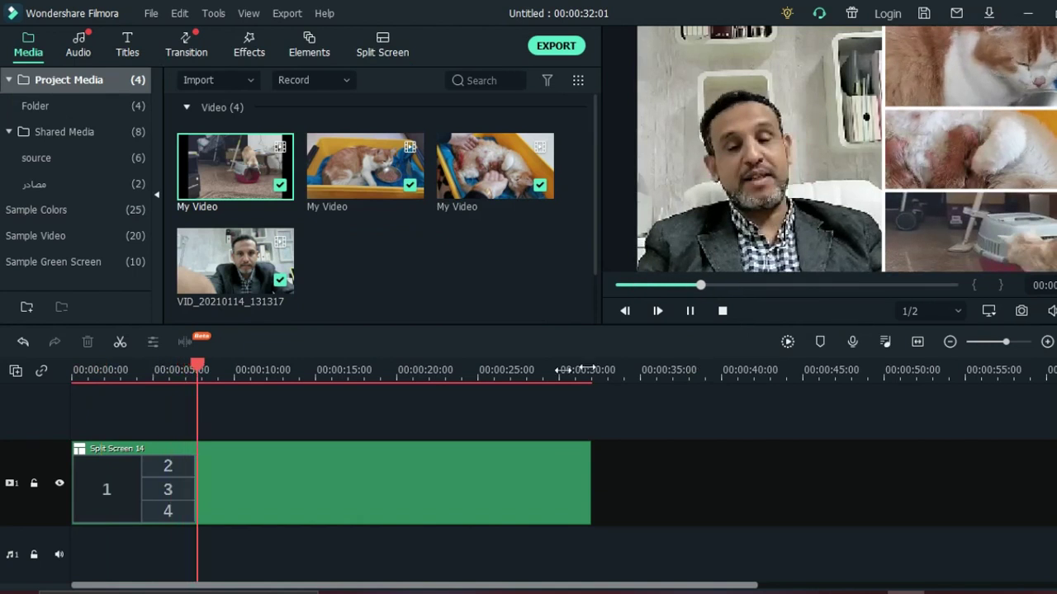
{"action": "left_click", "coordinate": [526, 372]}
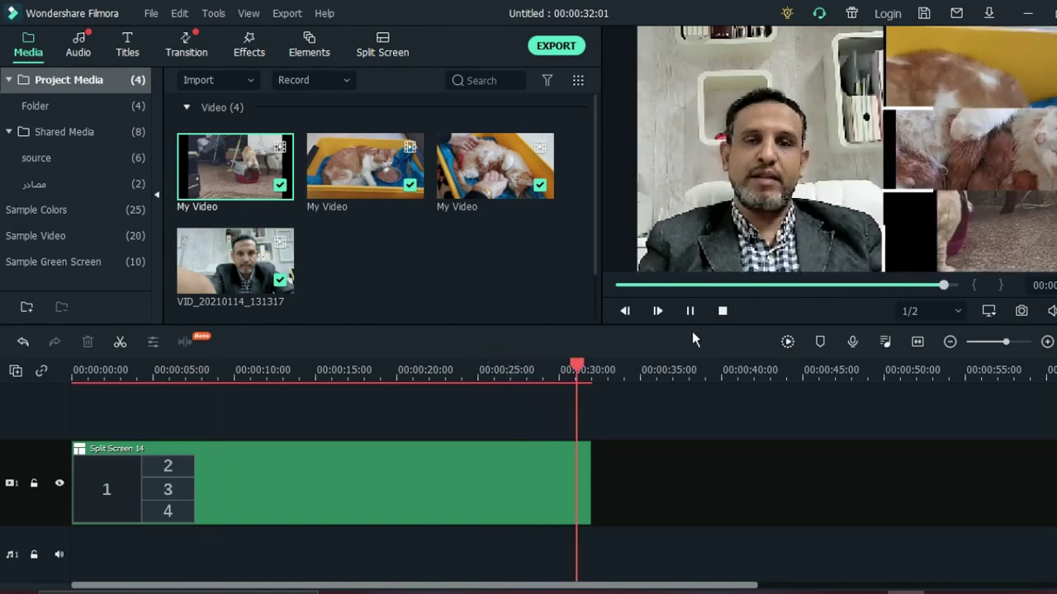
{"action": "left_click", "coordinate": [541, 373]}
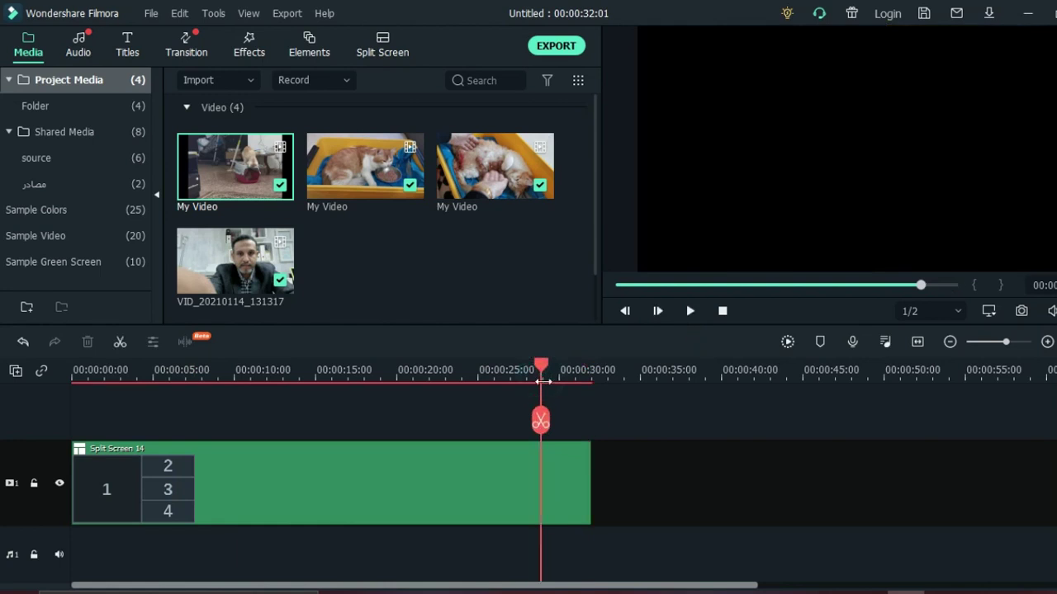